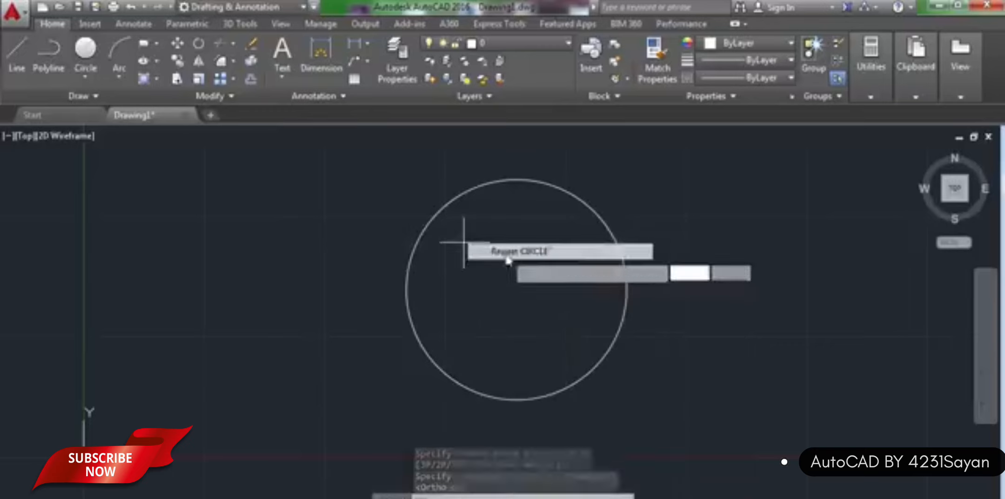
Draw a concentric inner circle of about 1.58 radius and a vertical polyline from its top to the top of the outer circle
click(515, 289)
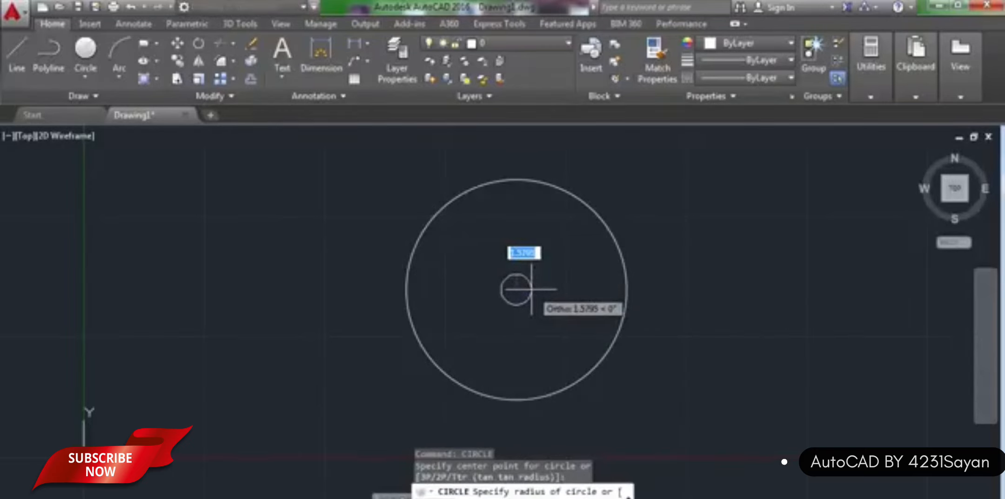
click(531, 289)
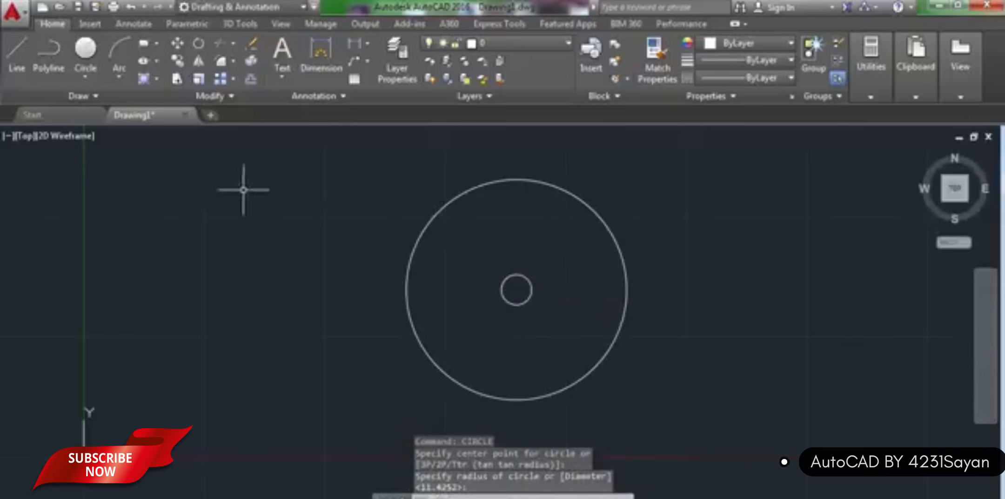
click(56, 70)
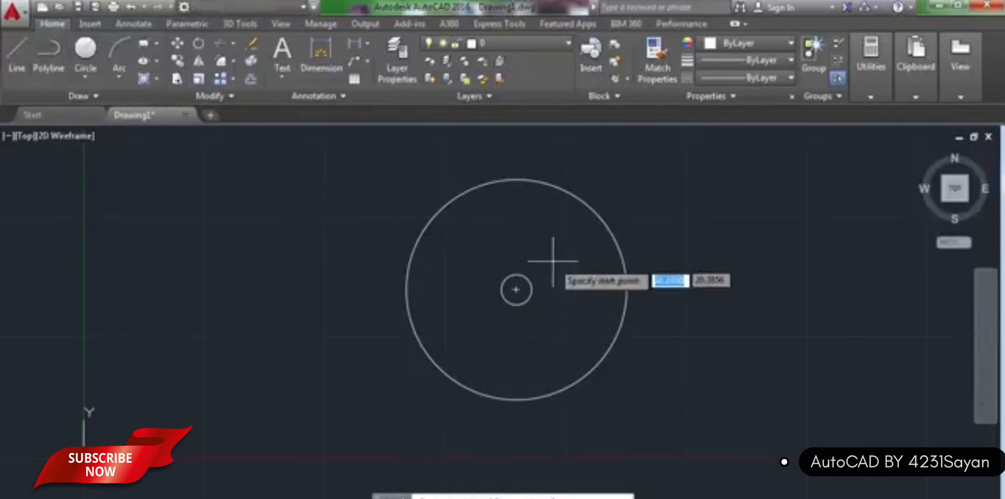
click(515, 284)
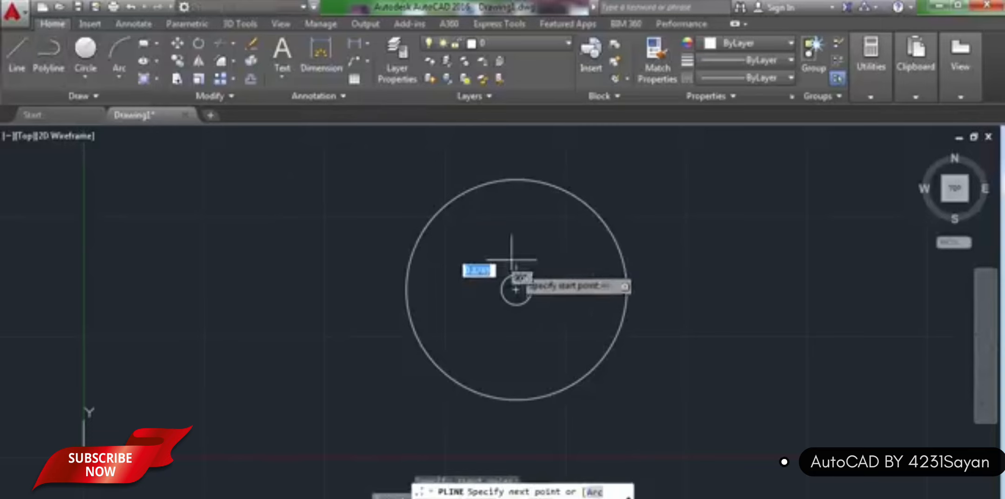
click(516, 180)
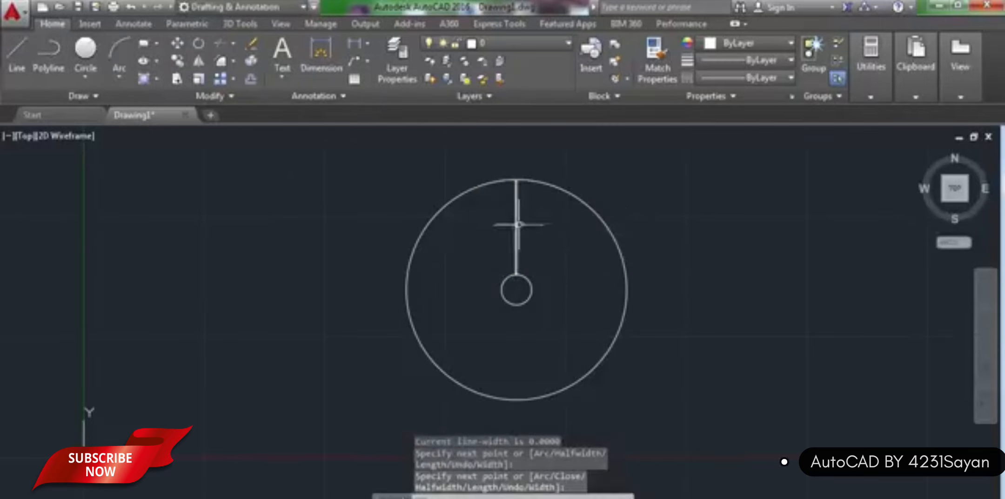
key(Return)
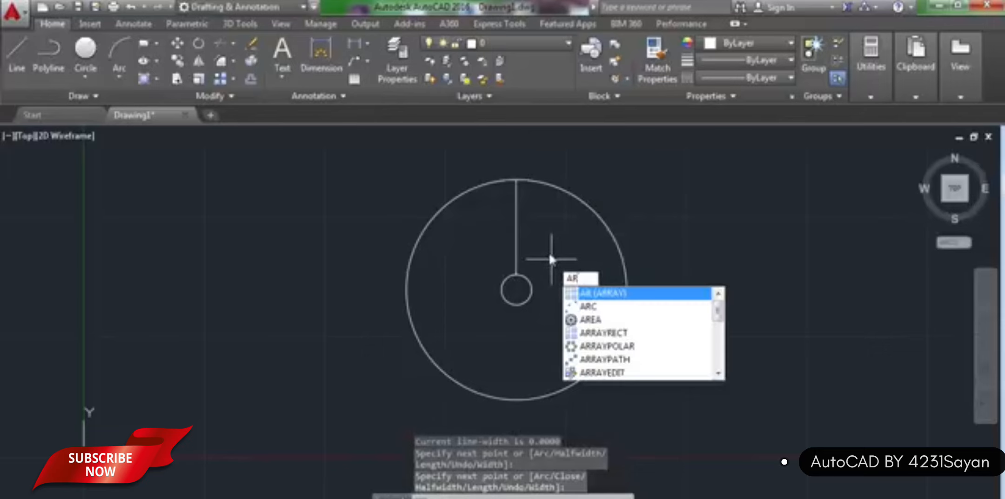
Create a polar array of the vertical line with 5 items around the circles' centre
key(Return)
click(518, 249)
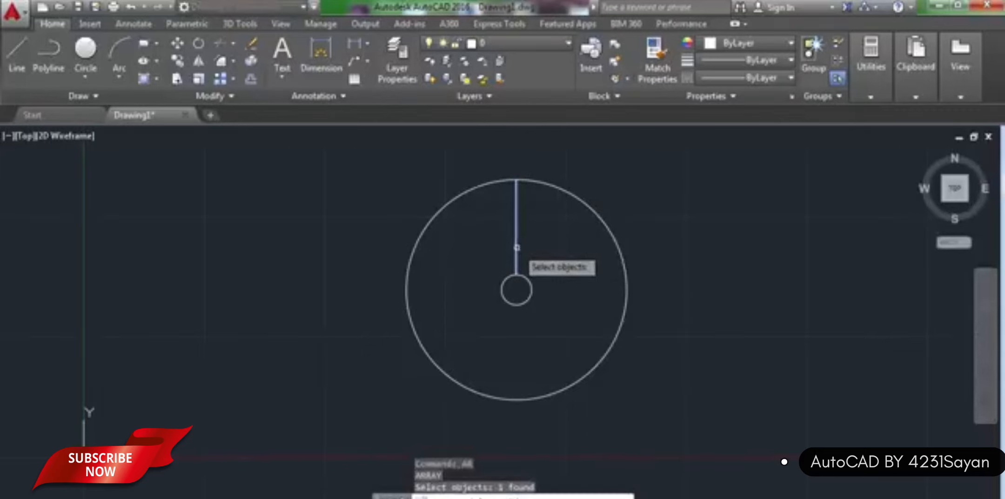
key(Return)
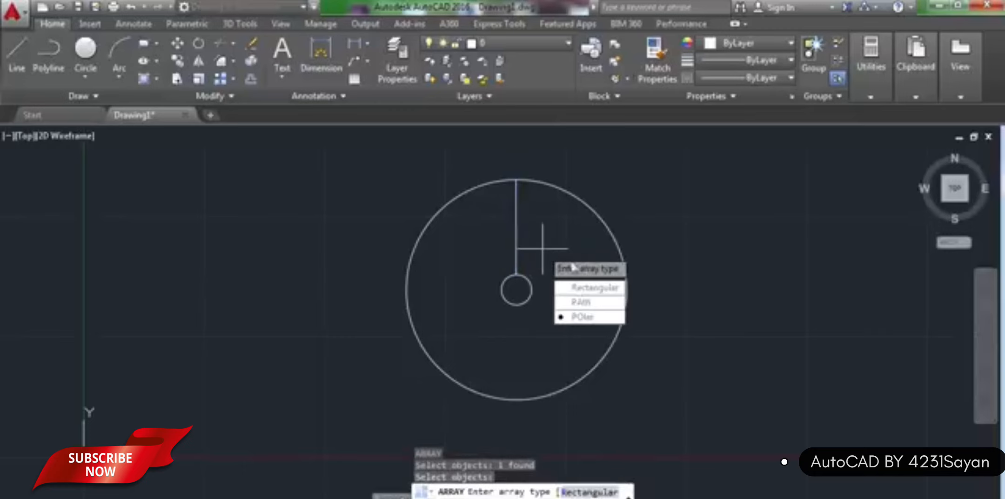
click(602, 317)
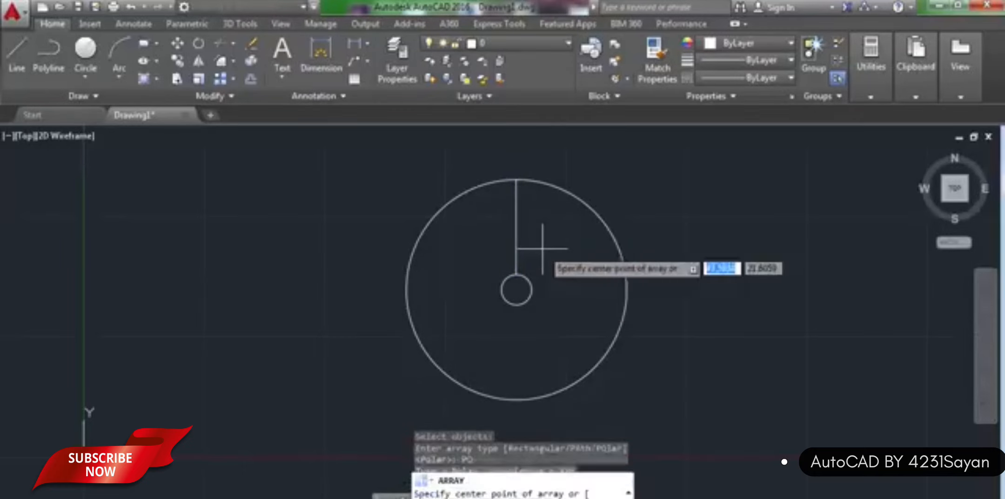
click(516, 289)
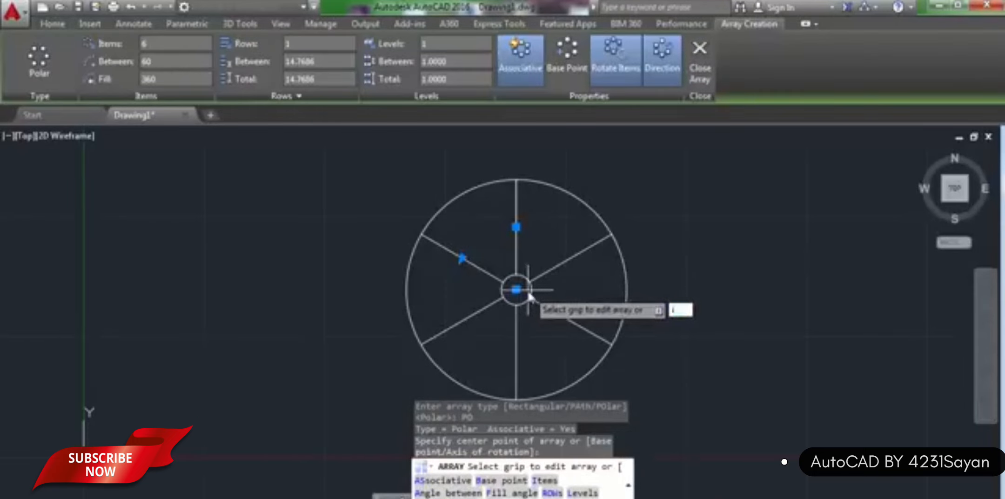
text(i)
key(Return)
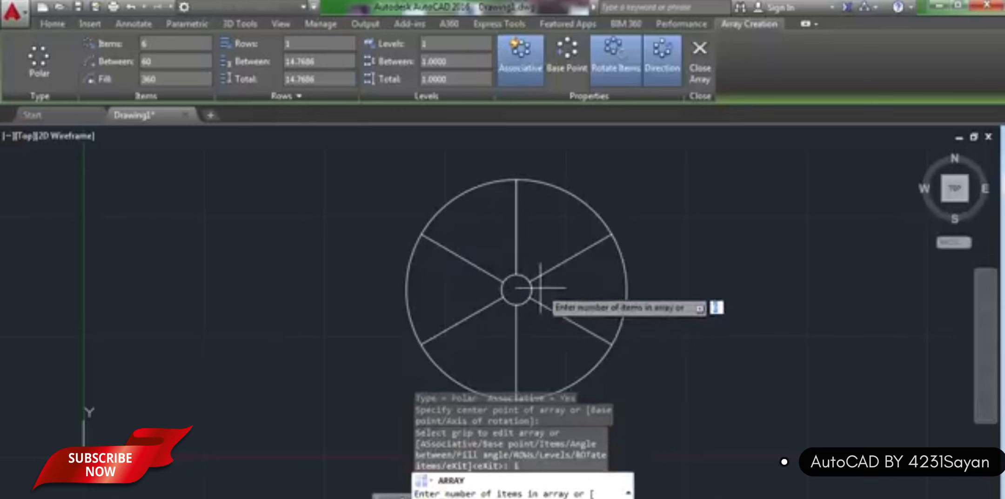
text(5)
key(Return)
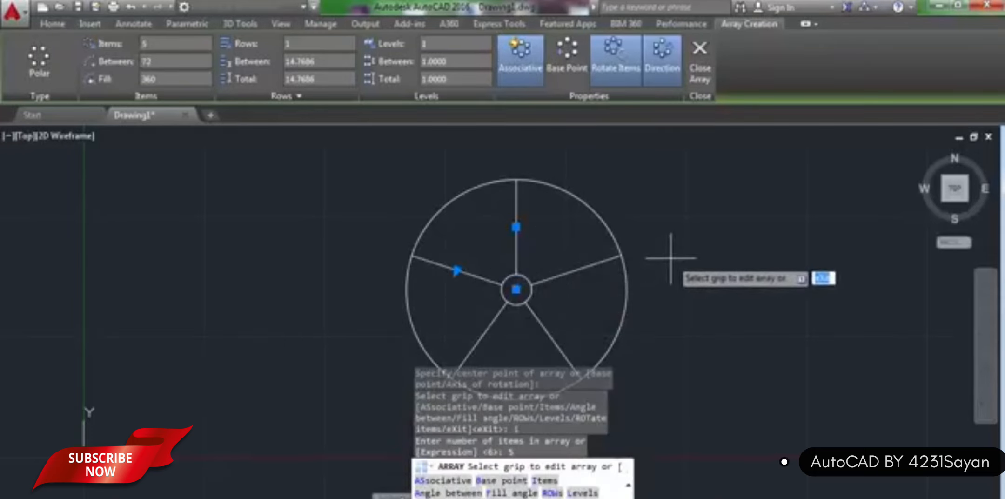
key(Return)
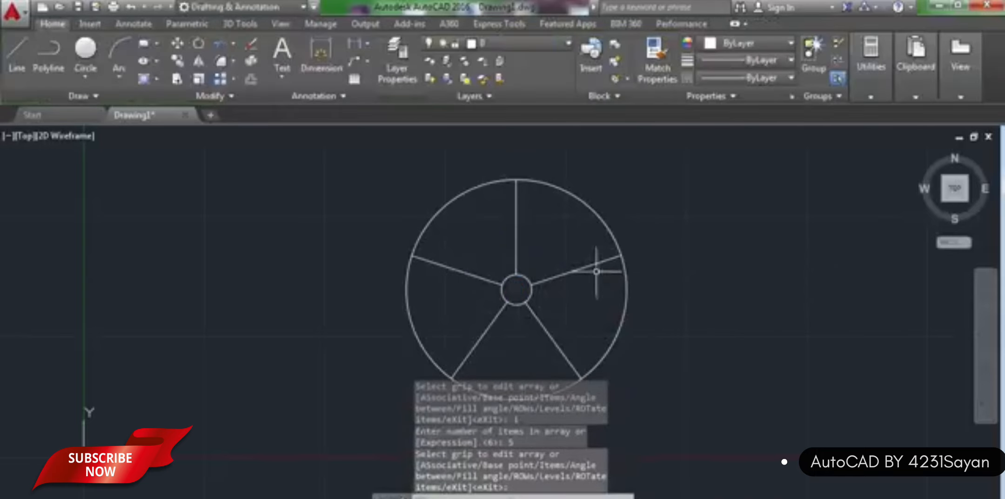
Create a polyline boundary from the wheel sector just right of the hub, between the upper-right and lower-right spokes
scroll(605, 285, down, 3)
scroll(622, 285, up, 3)
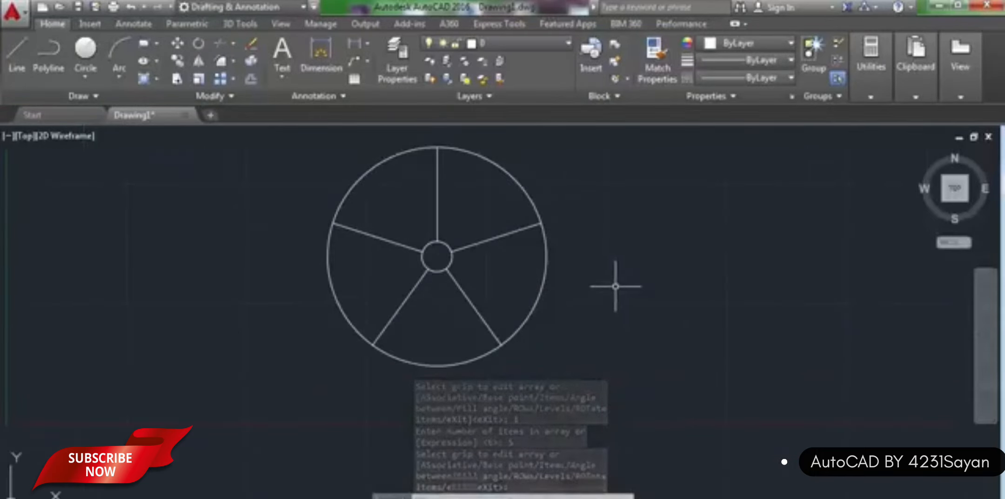
text(BO)
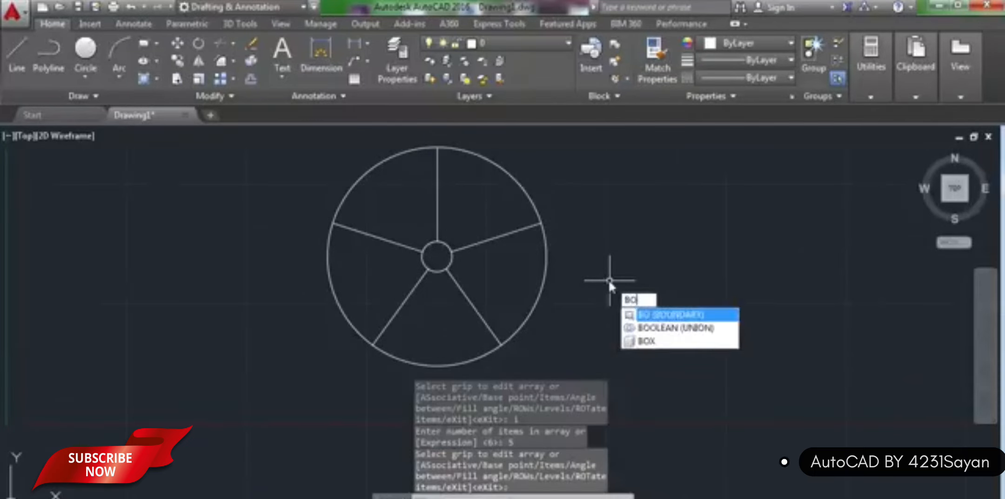
key(Return)
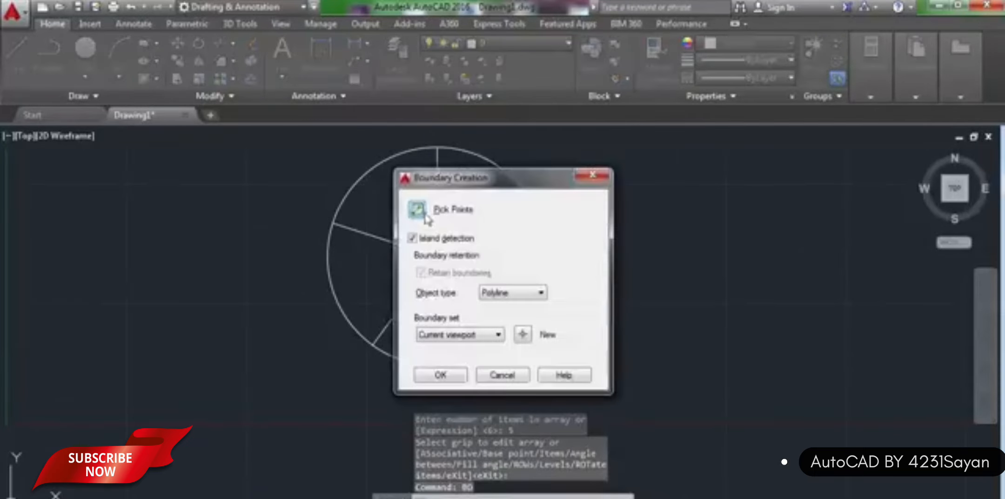
click(417, 210)
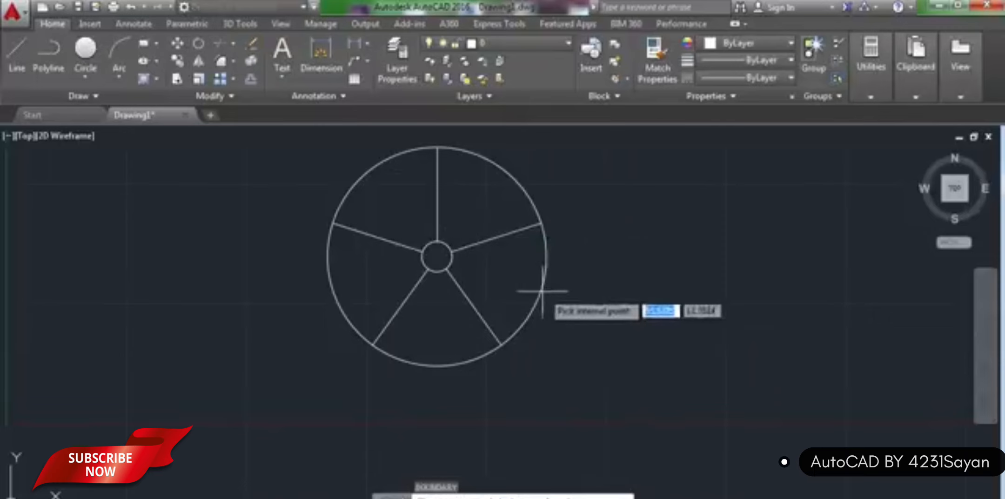
click(507, 275)
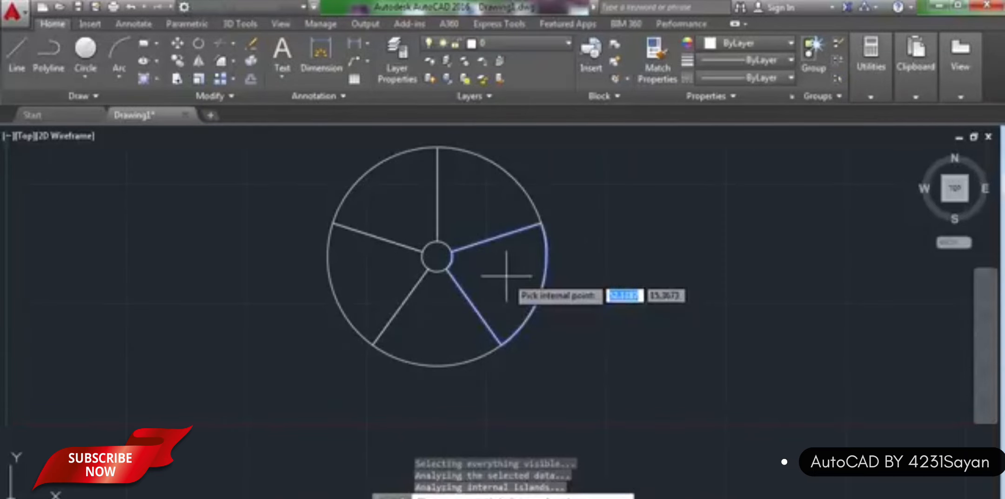
key(Return)
Move the new sector boundary horizontally to empty space right of the wheel
text(m)
key(Return)
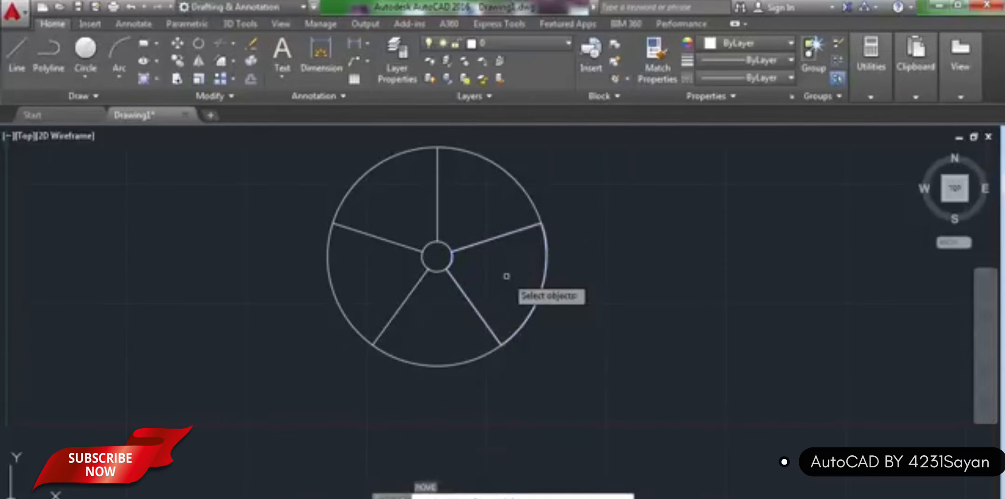
click(485, 319)
key(Return)
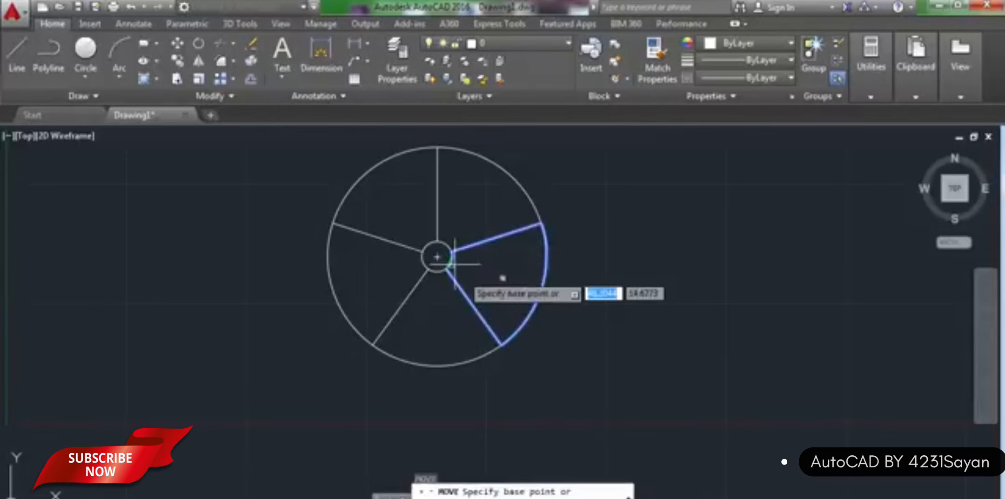
click(446, 269)
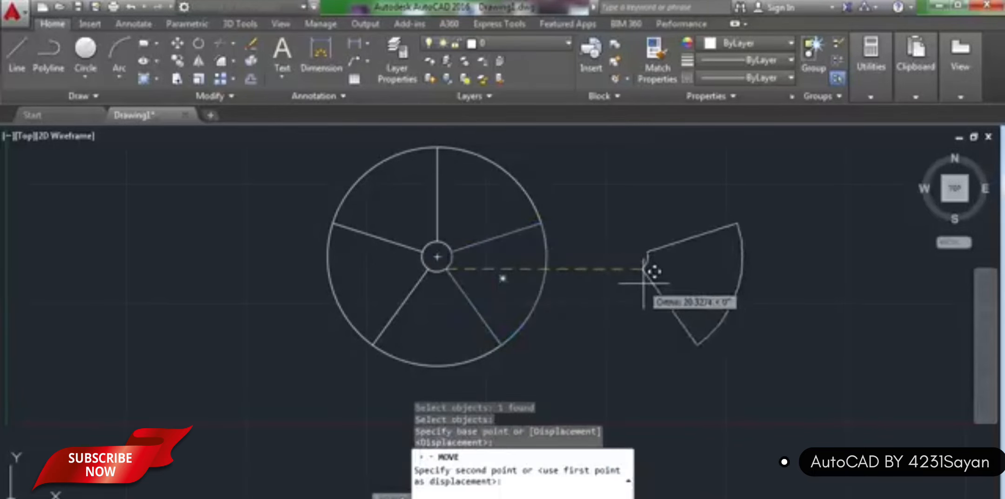
scroll(652, 271, down, 2)
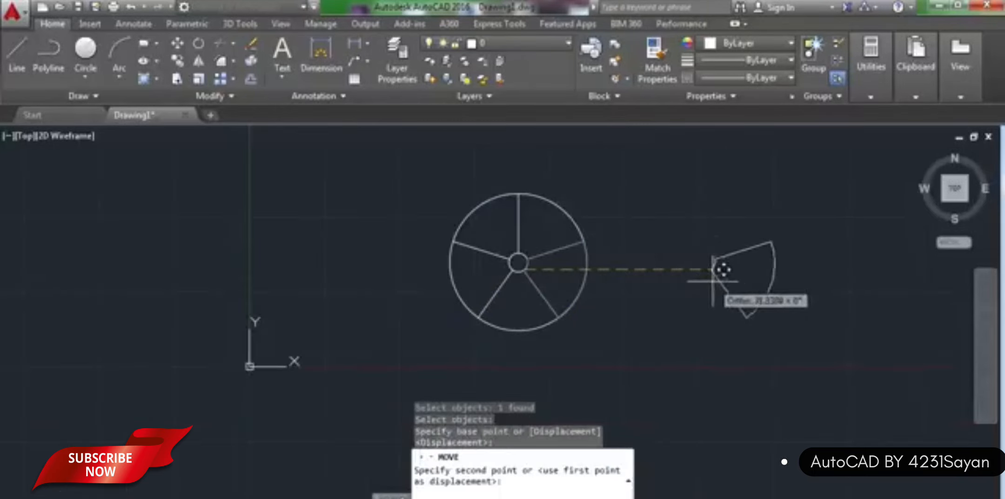
click(716, 280)
Explode the separated sector boundary into individual edges
scroll(825, 264, up, 2)
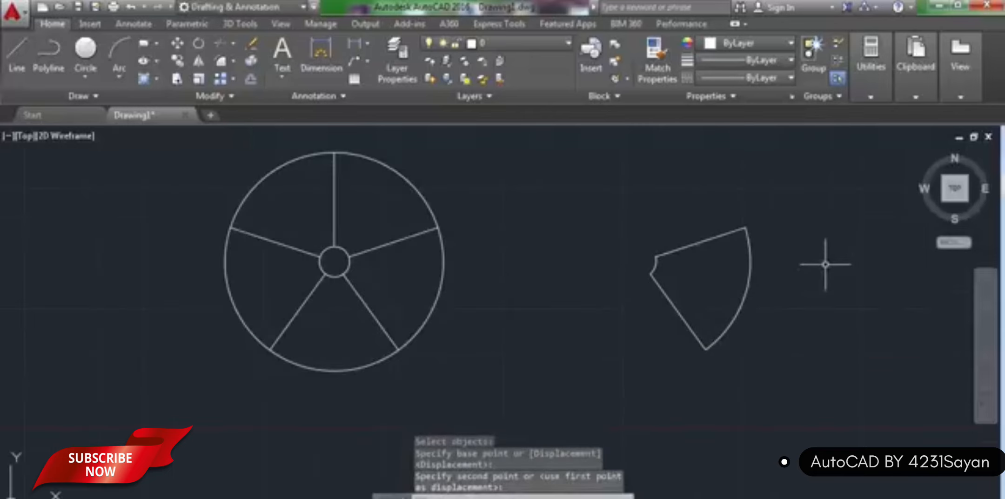
scroll(795, 251, up, 2)
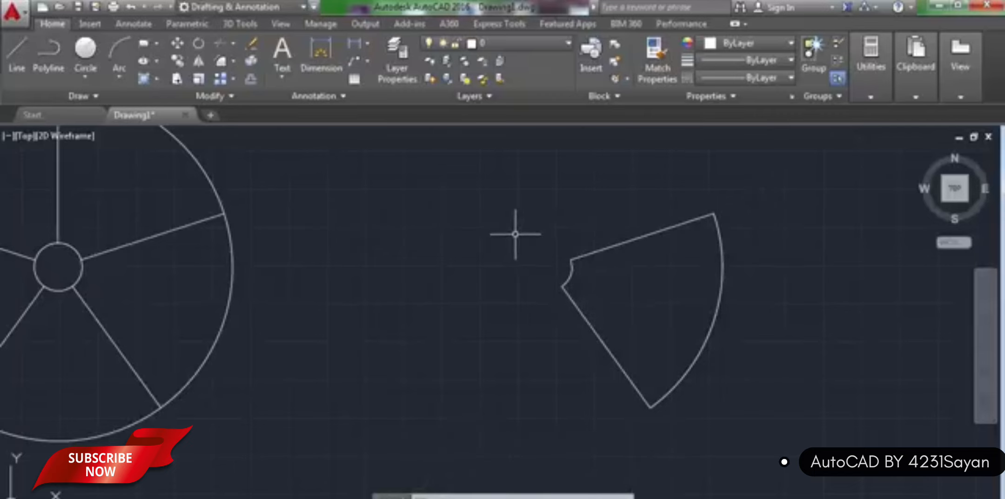
text(X)
key(Return)
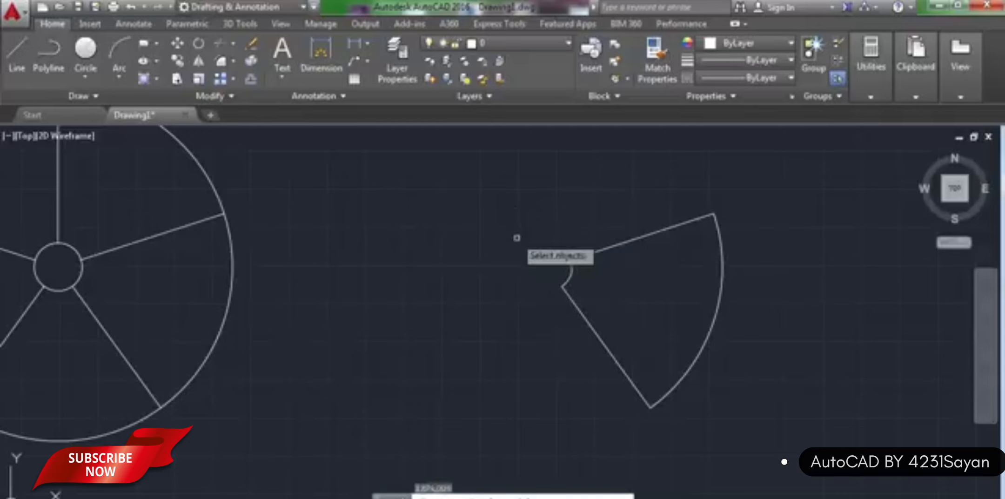
click(583, 254)
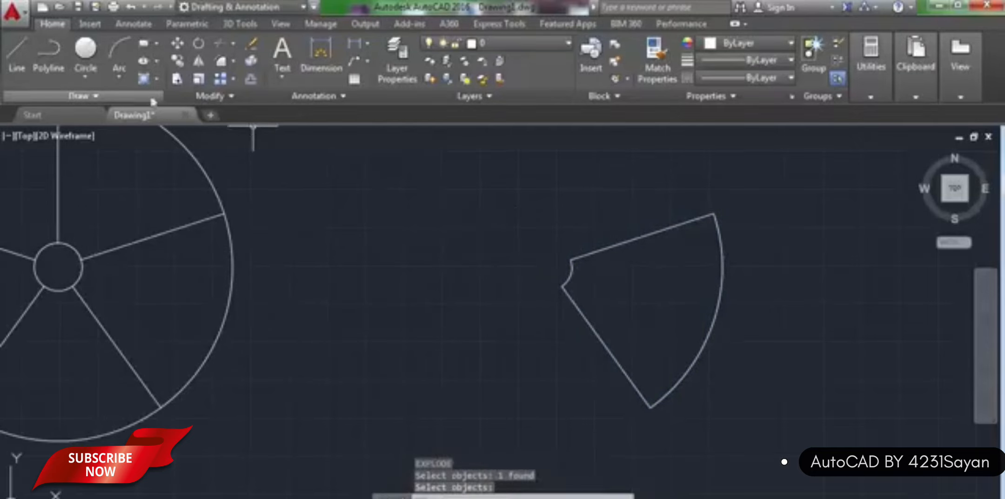
Draw a three-point arc curving into the sector between the two ends of its upper straight edge, with Ortho off
click(119, 53)
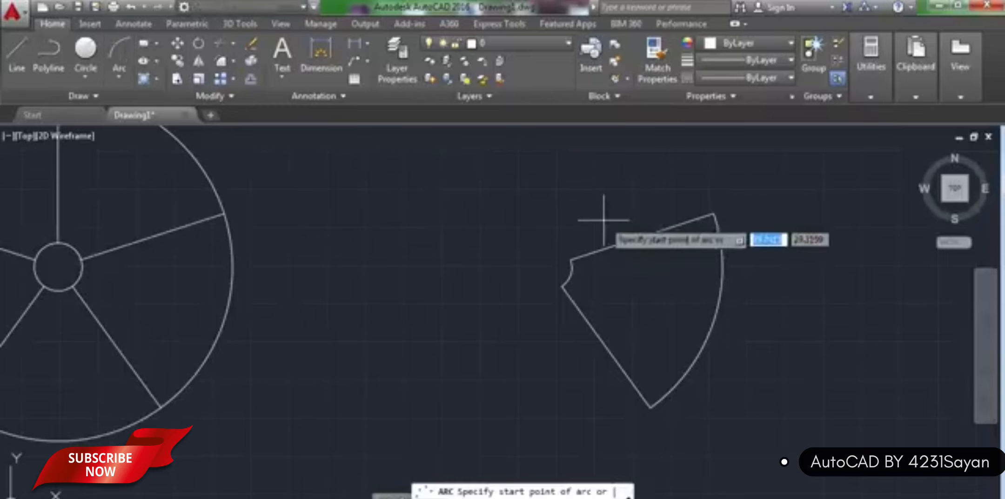
click(571, 259)
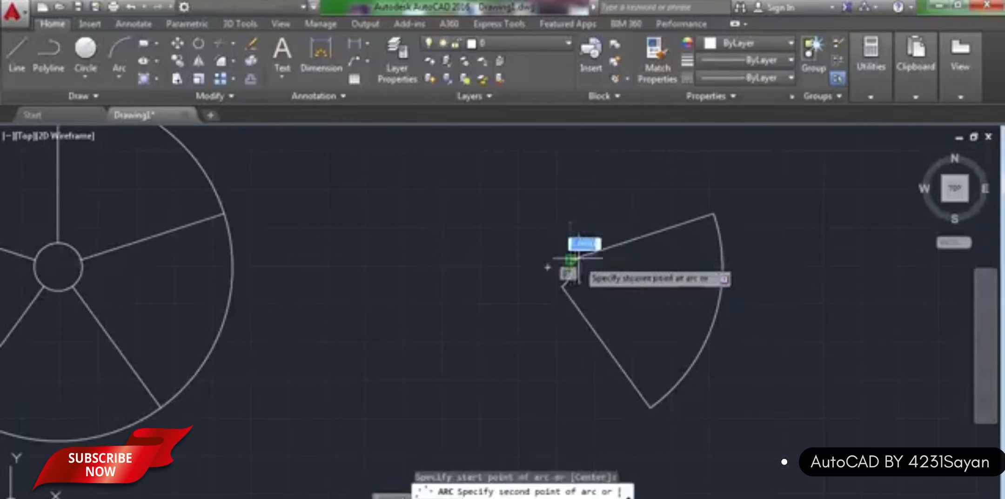
click(670, 258)
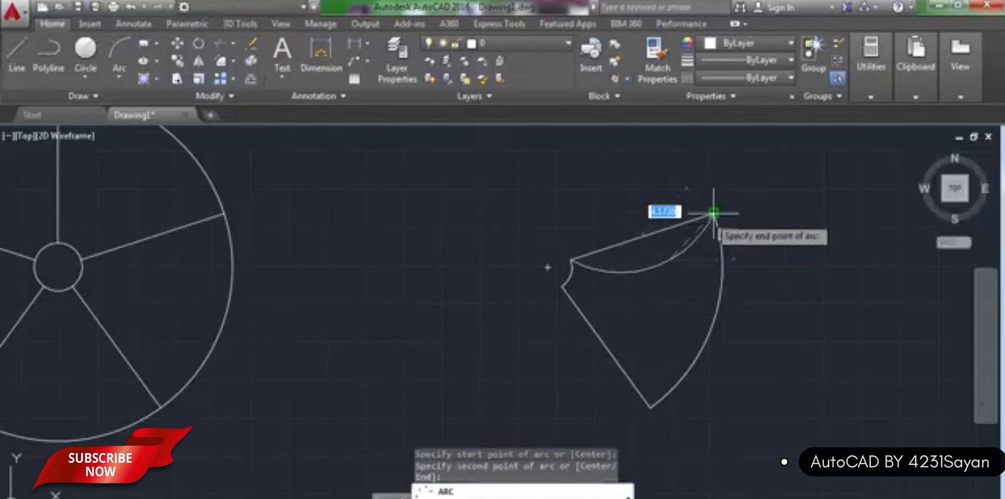
key(F8)
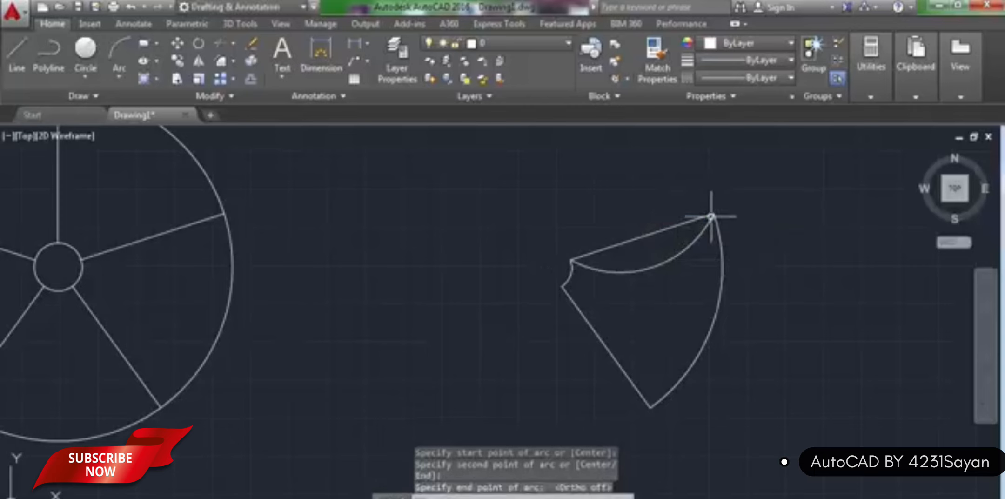
Erase the upper straight edge of the separated sector
click(653, 223)
click(652, 232)
text(e)
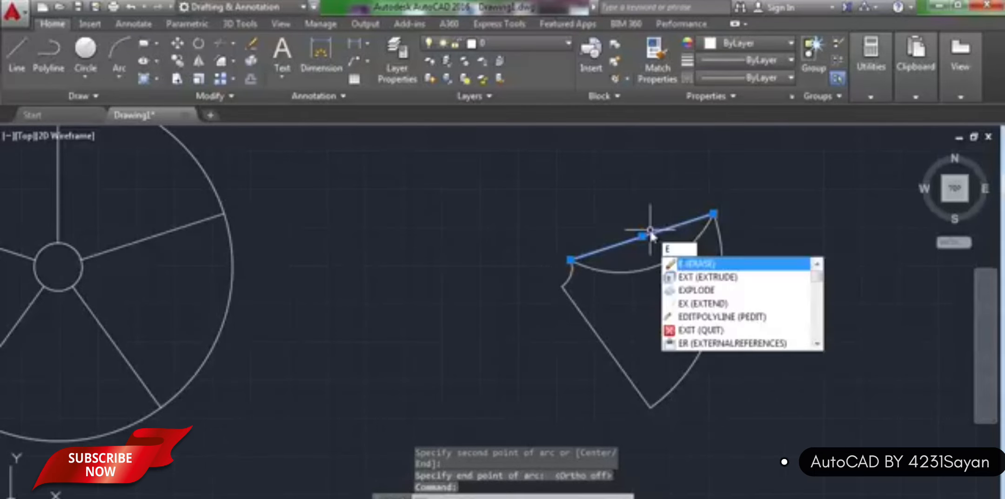
key(Return)
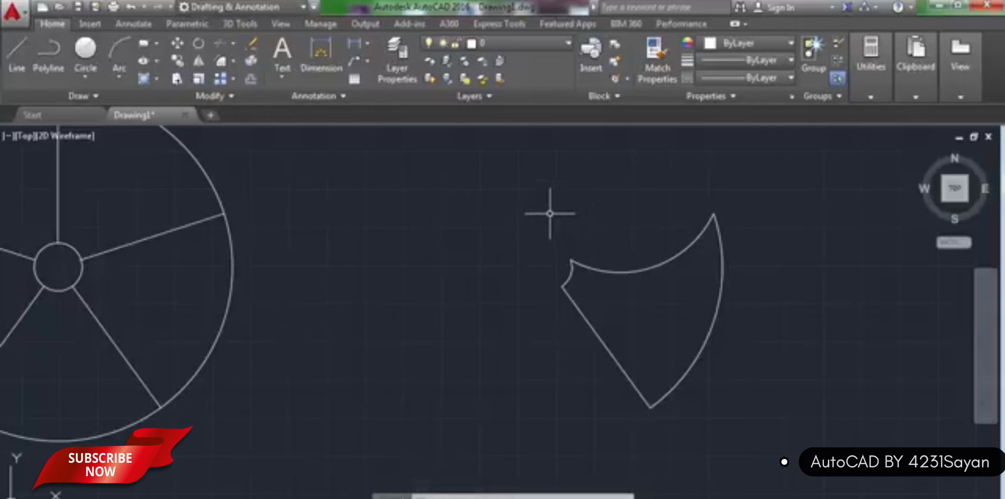
Undo the erasure of the upper straight edge and erase the arc below it
key(ctrl+z)
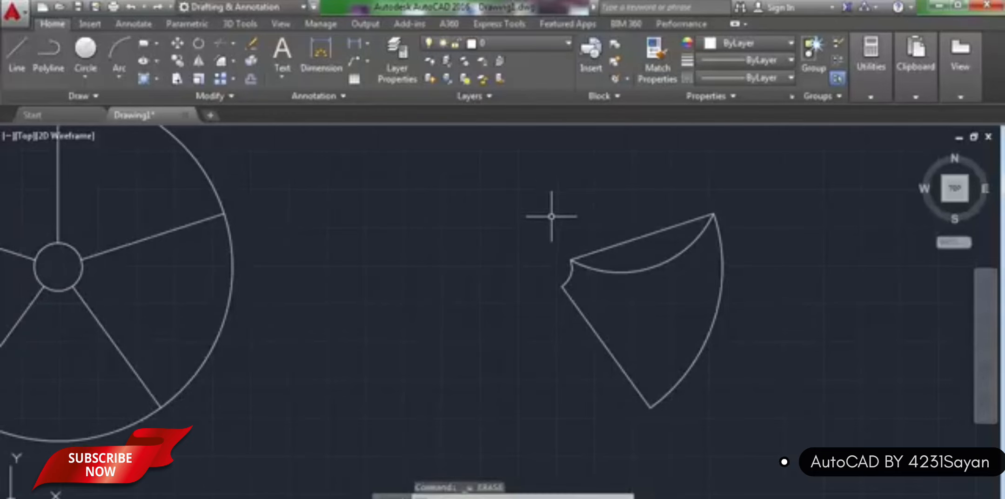
text(e)
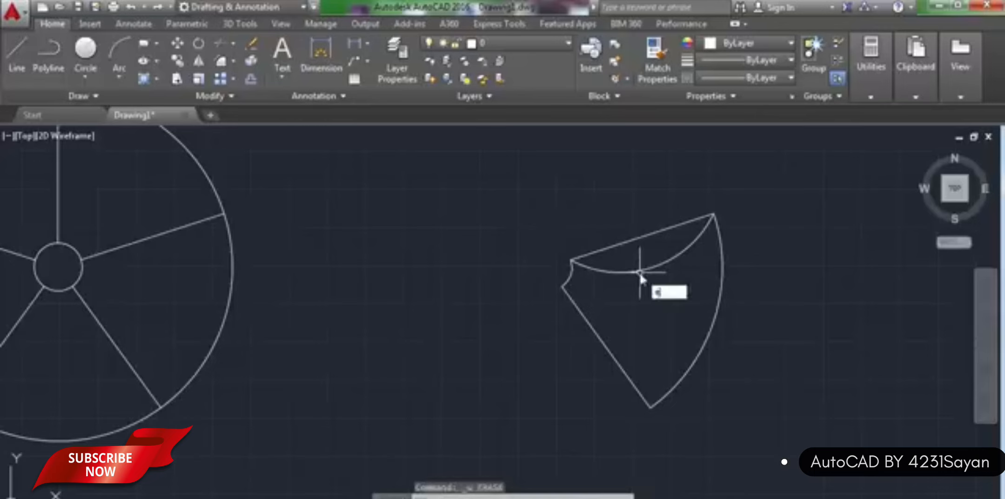
key(Return)
click(640, 273)
key(Return)
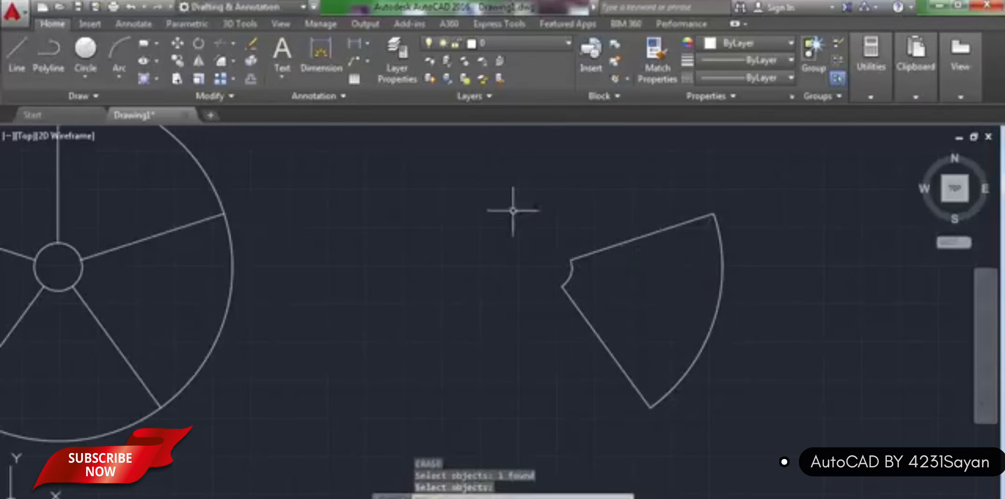
Draw a three-point arc between the two ends of the sector's upper straight edge, bulging moderately into the sector
click(119, 51)
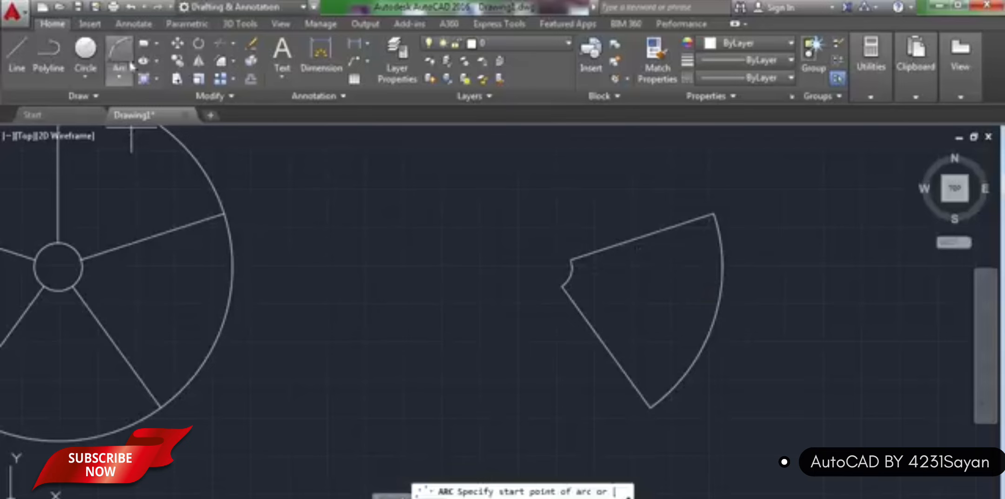
click(571, 260)
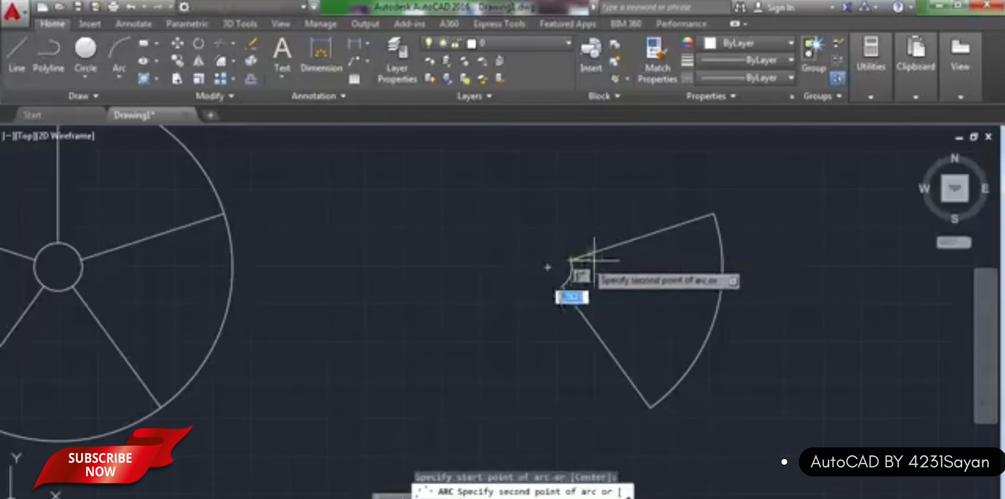
click(670, 251)
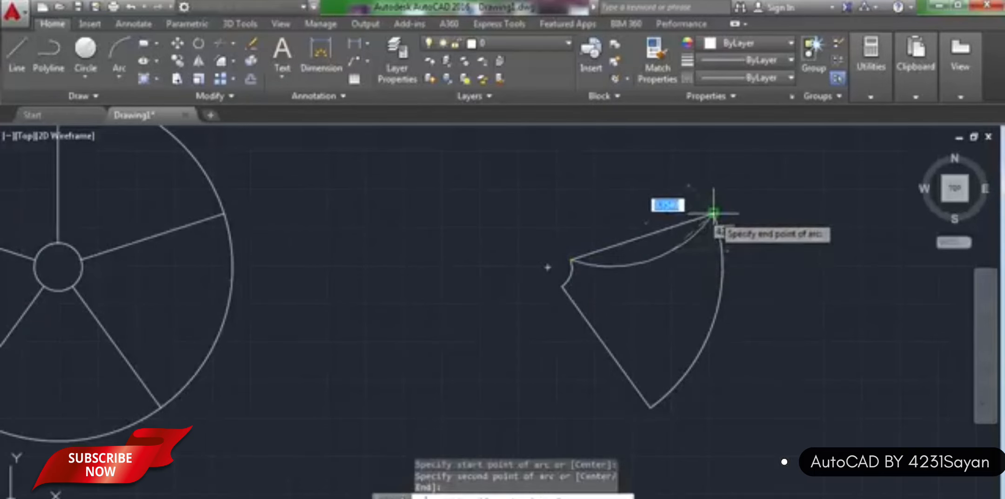
click(714, 215)
Erase the straight edge above the new arc so the arc bounds the sector's upper side
click(679, 224)
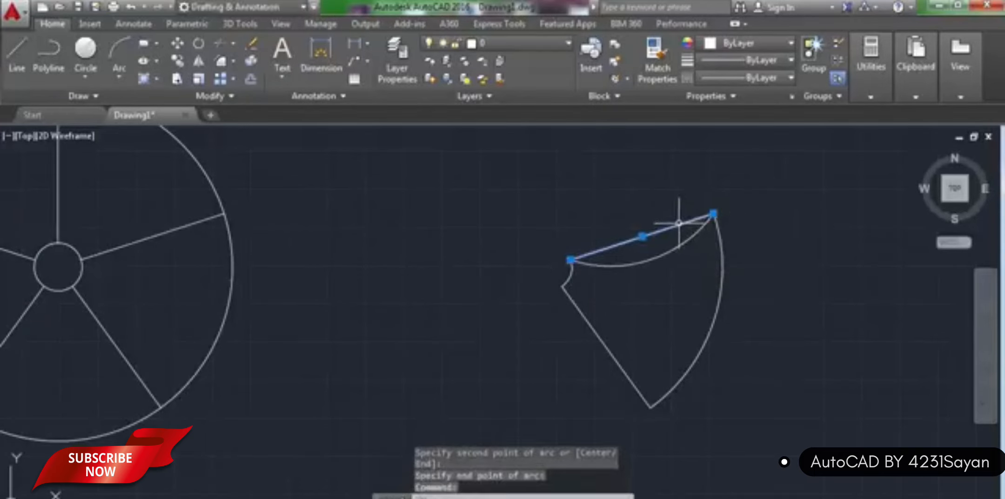
text(e)
key(Return)
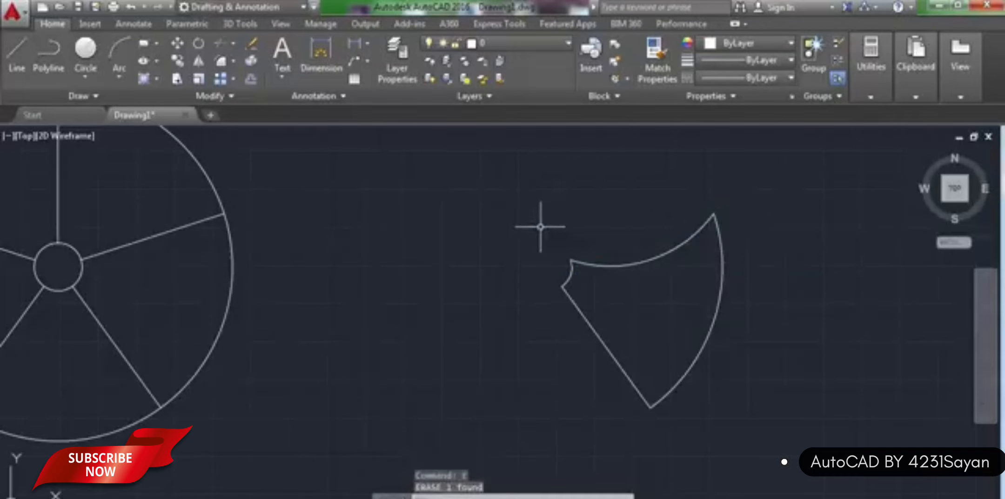
key(Return)
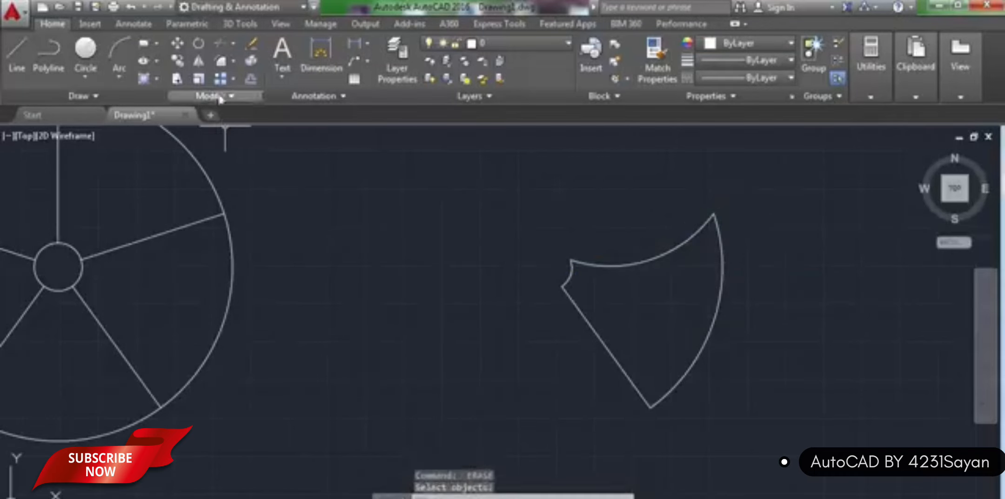
Fillet the blade's lower outer corner between the straight edge and the outer arc, picking a radius of about 3.17
click(220, 61)
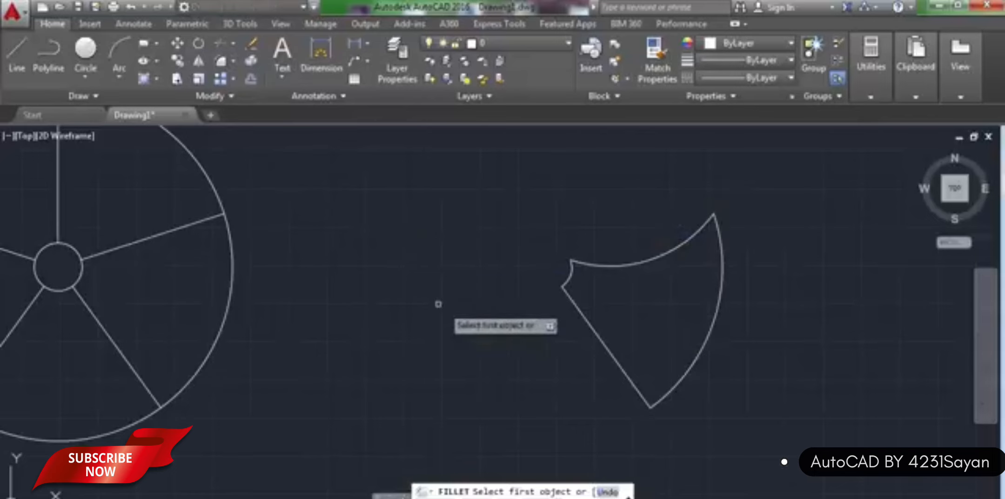
text(r)
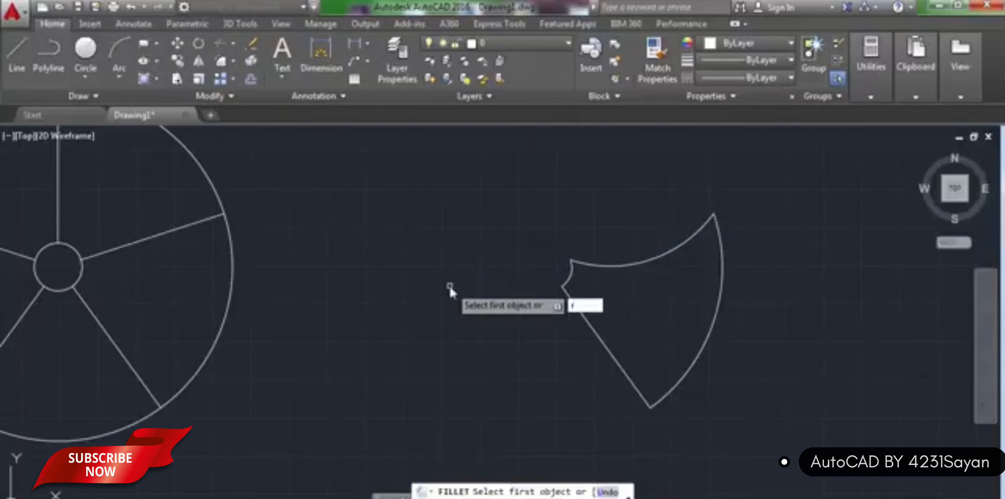
key(Return)
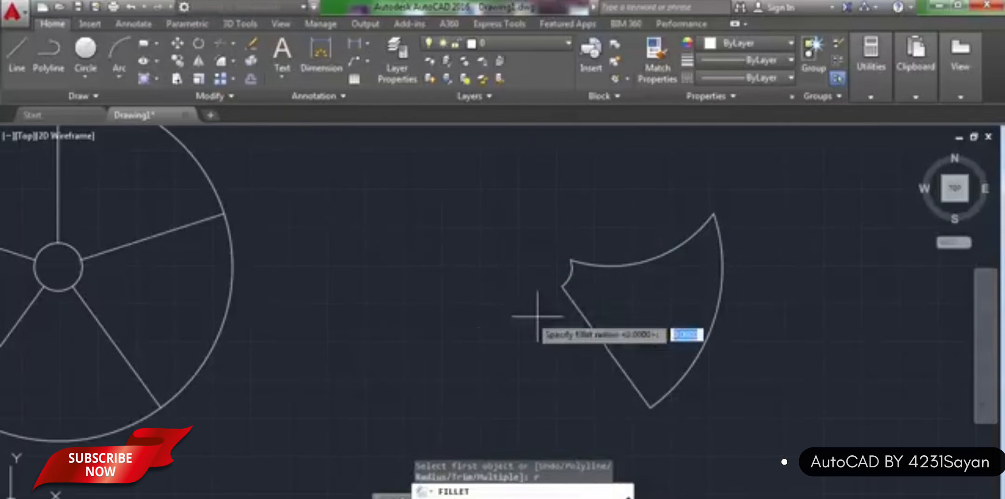
click(651, 405)
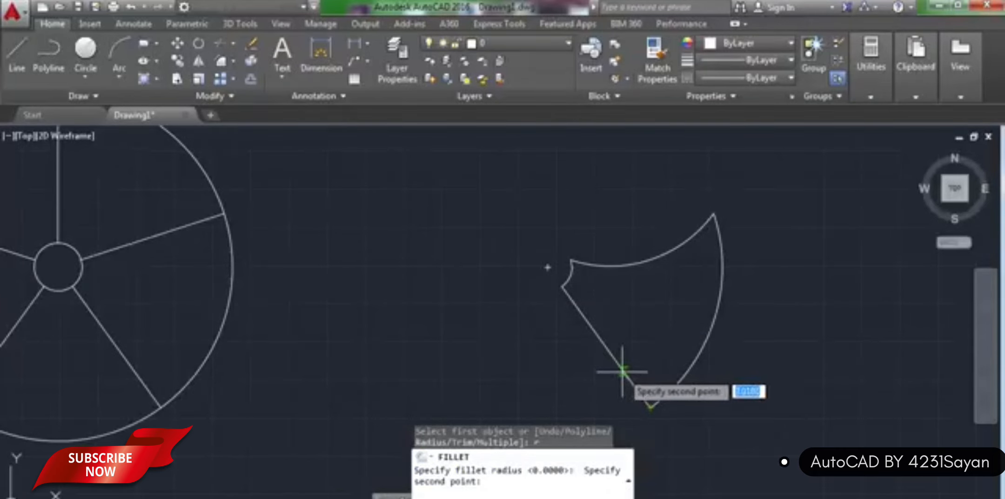
click(625, 371)
click(632, 372)
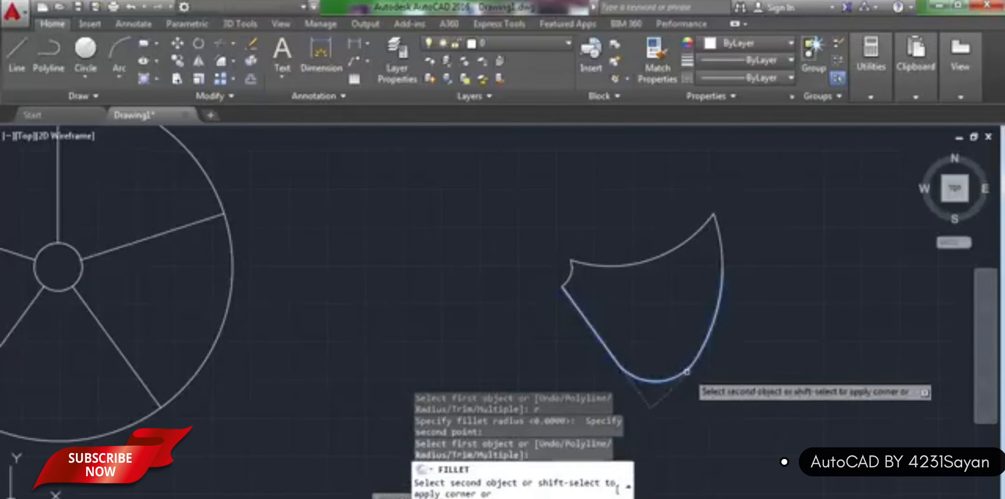
click(687, 372)
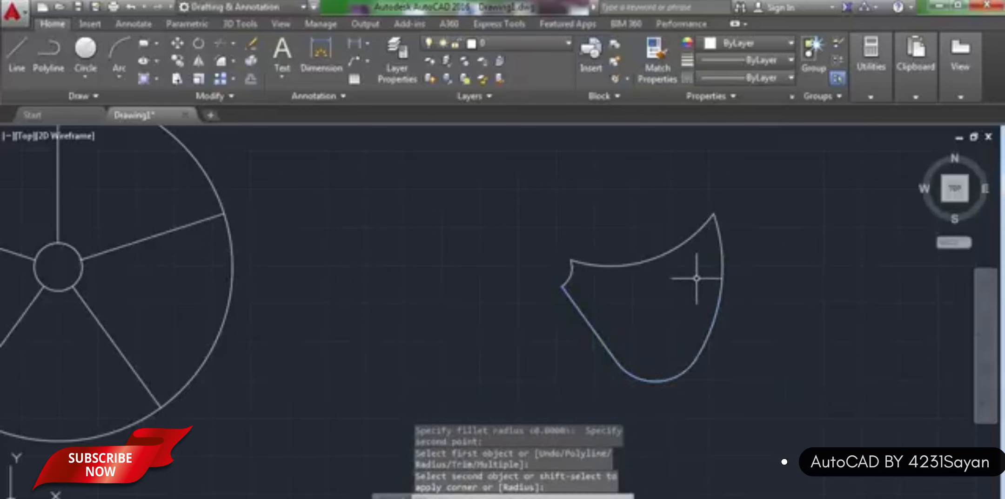
Fillet the blade's upper outer corner between the concave arc and the outer arc, picking the radius from the corner along the outer arc
key(Return)
text(r)
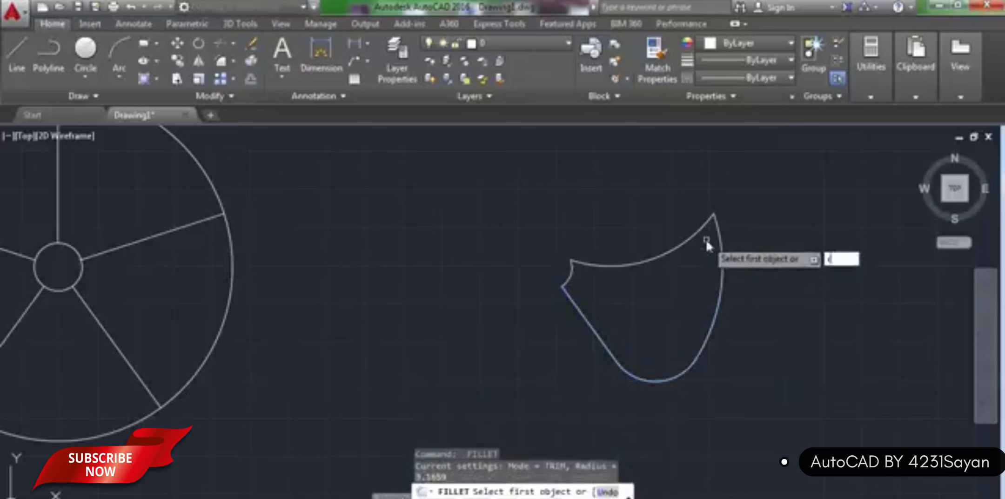
key(Return)
click(713, 214)
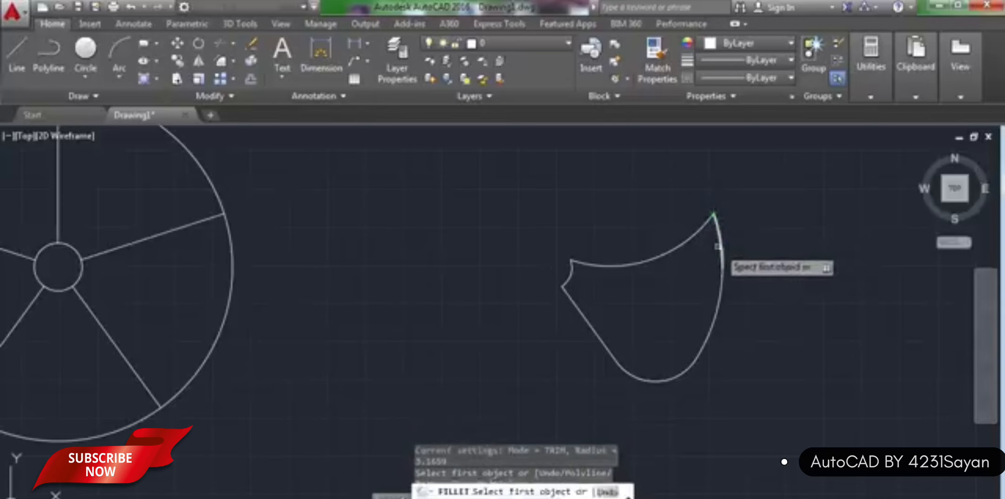
click(719, 250)
click(700, 228)
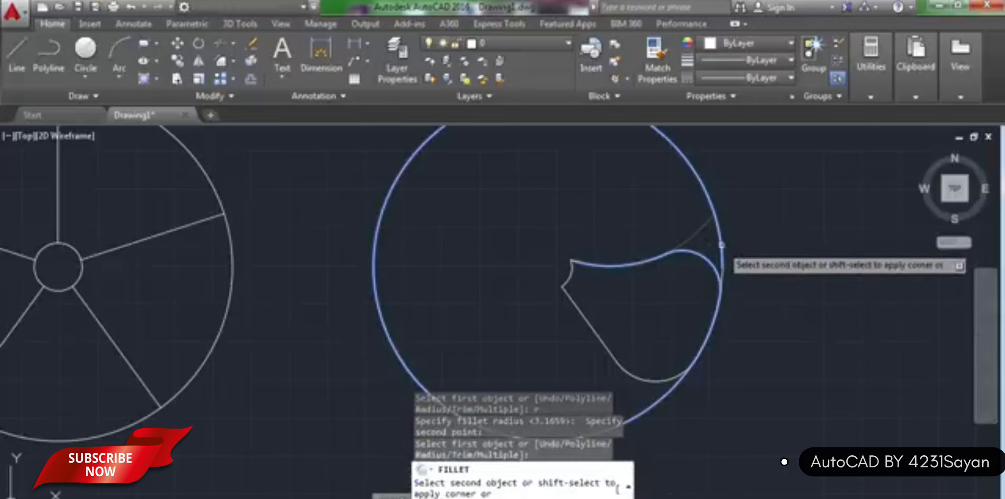
click(721, 244)
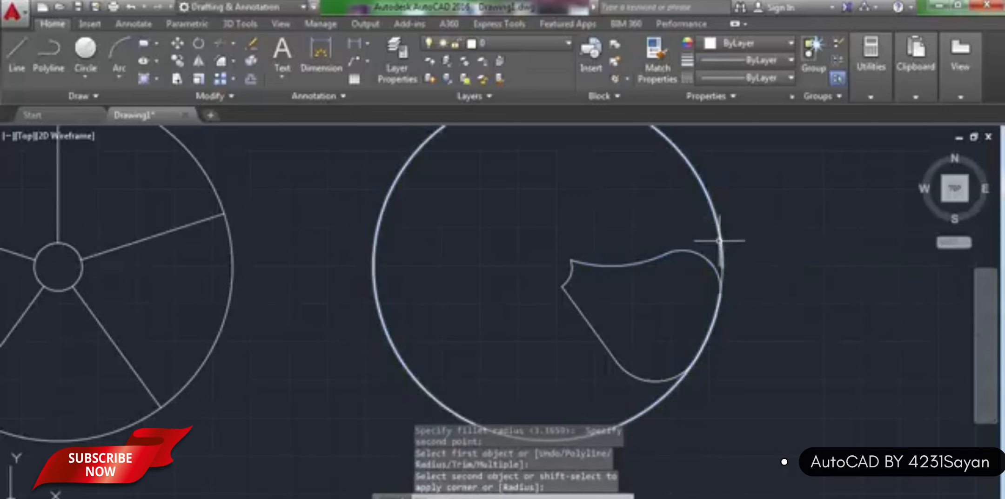
Erase the large leftover arc that surrounds the blade outline
click(720, 241)
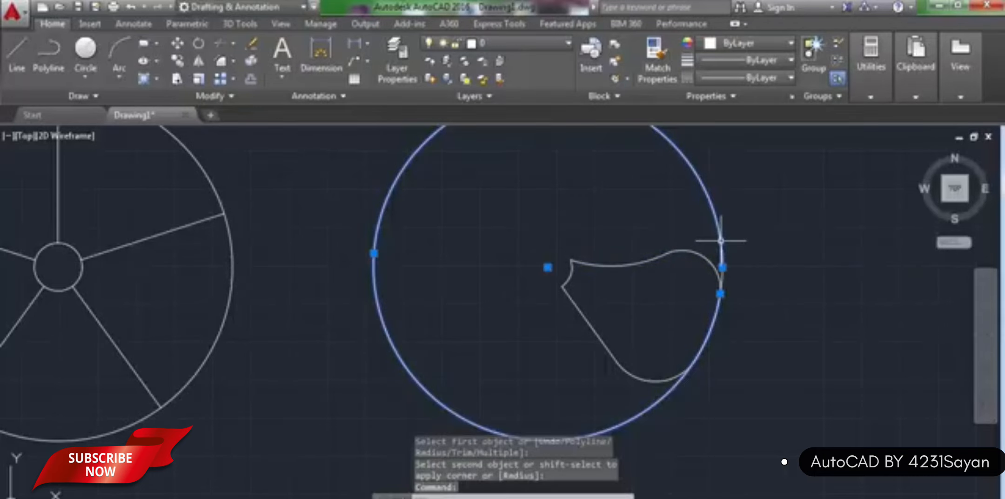
text(e)
key(Return)
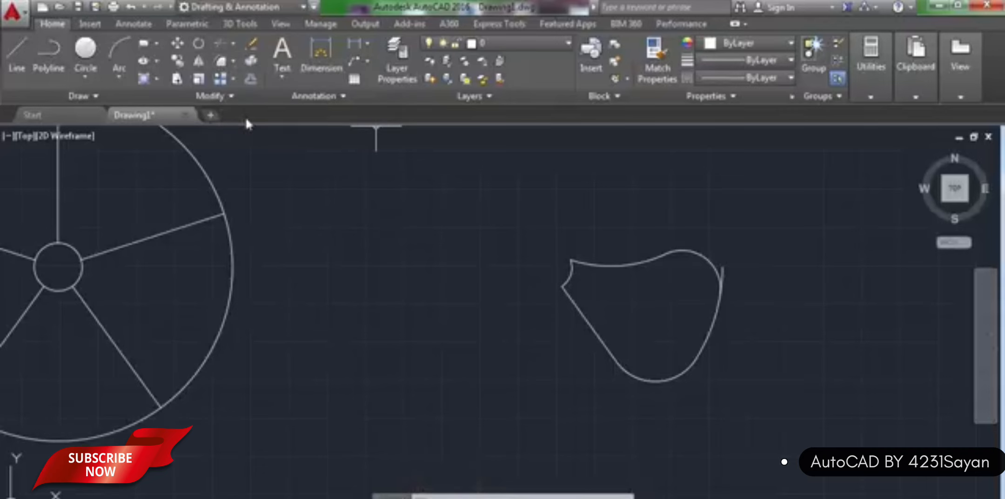
Trim the short stub projecting past the blade's rounded upper corner
click(221, 43)
key(Return)
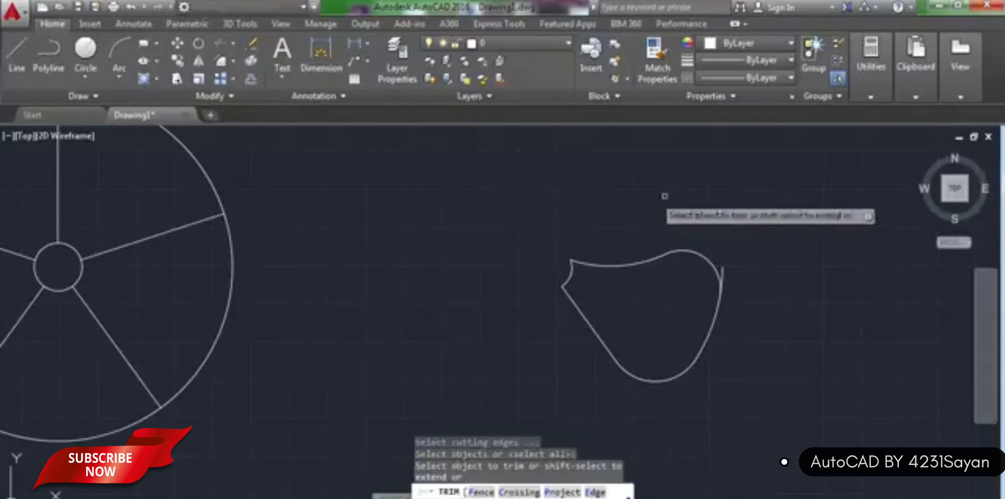
click(722, 272)
key(Return)
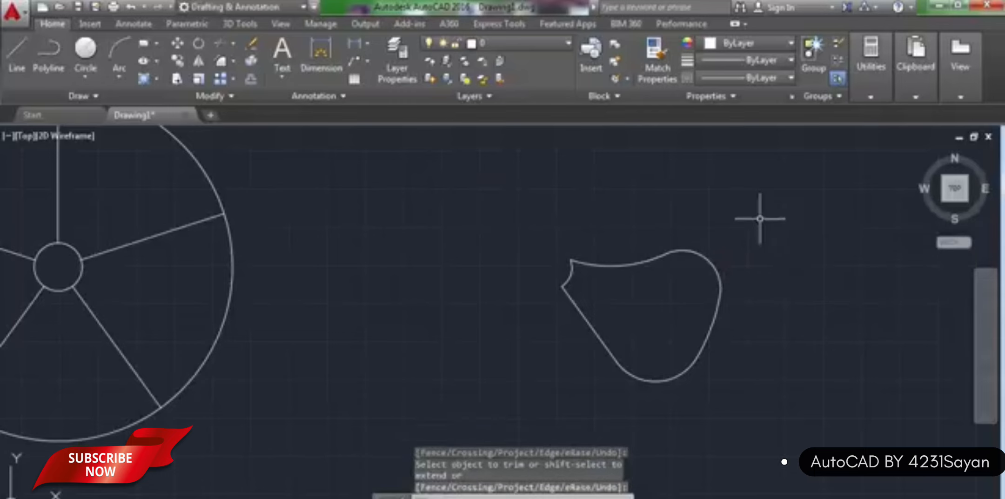
Join all the line and arc segments of the blade outline into one polyline
text(j)
key(Return)
click(764, 219)
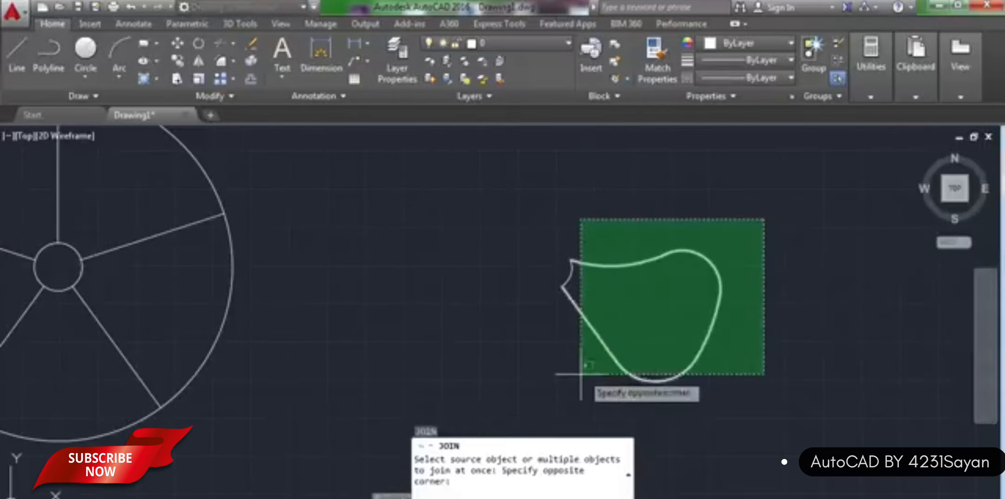
click(554, 375)
key(Return)
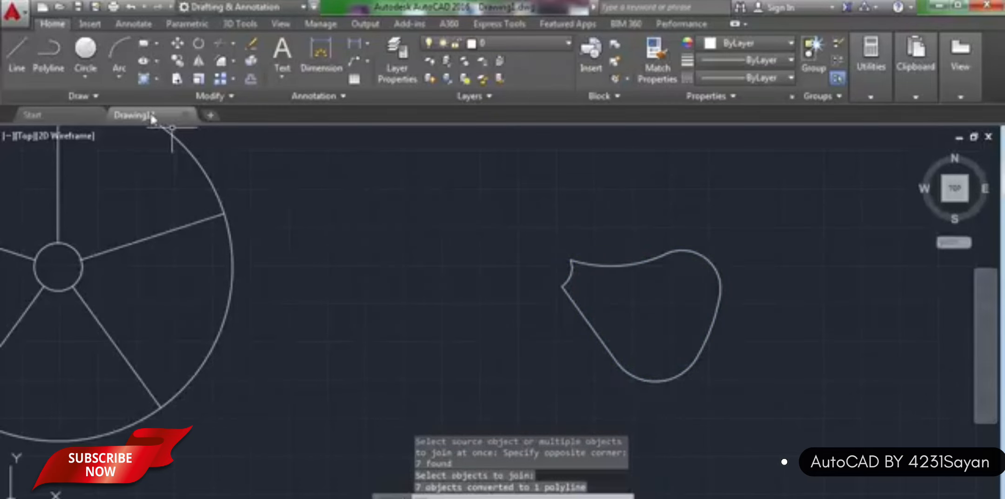
Draw a hub circle centred on the blade's inner arc centre, slightly larger than that arc so it overlaps the blade root
click(85, 49)
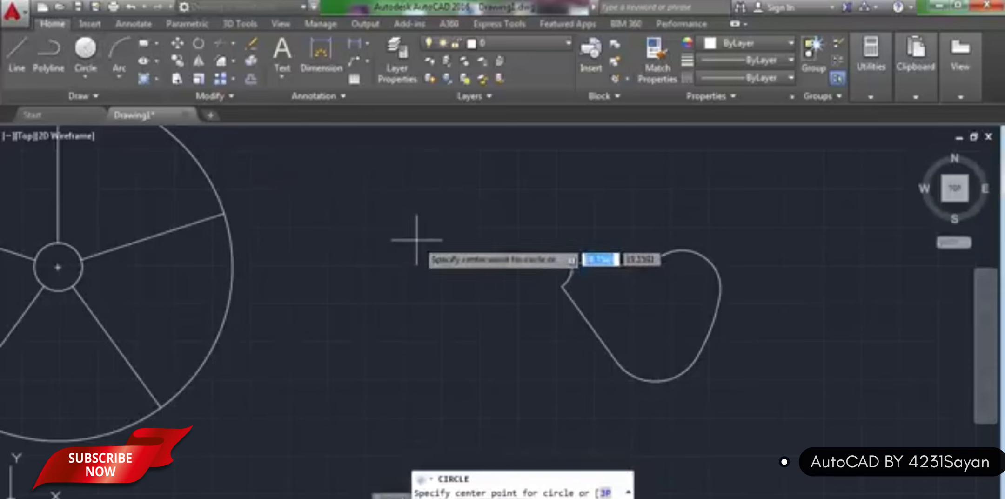
click(547, 268)
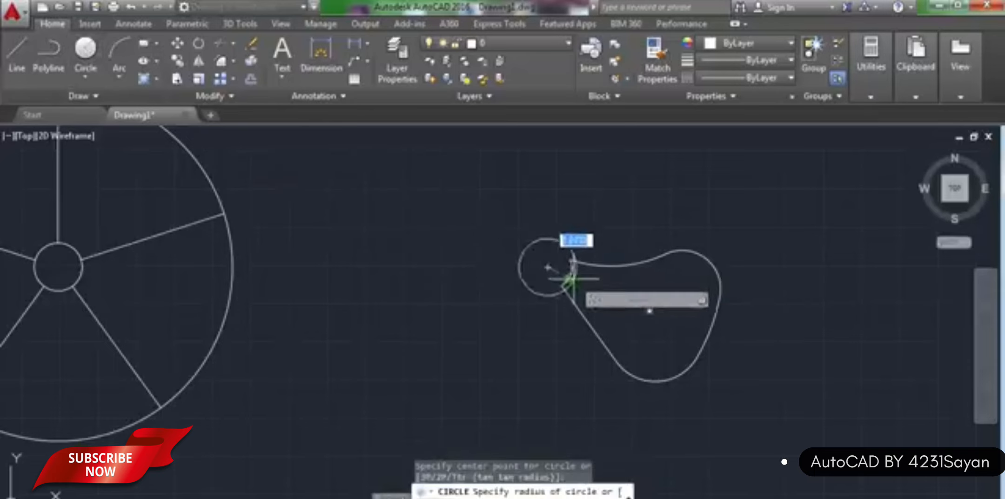
scroll(571, 278, up, 6)
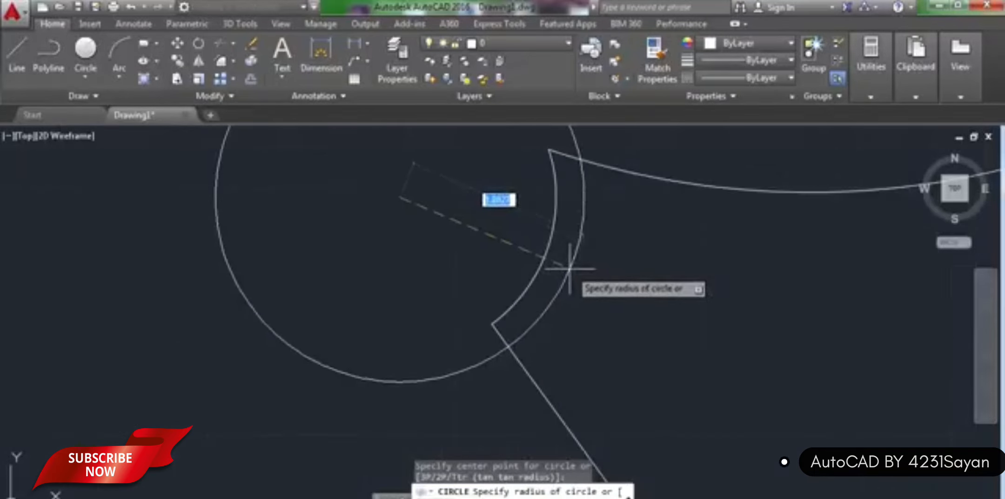
click(581, 249)
scroll(605, 250, down, 8)
scroll(642, 247, up, 2)
scroll(643, 248, down, 2)
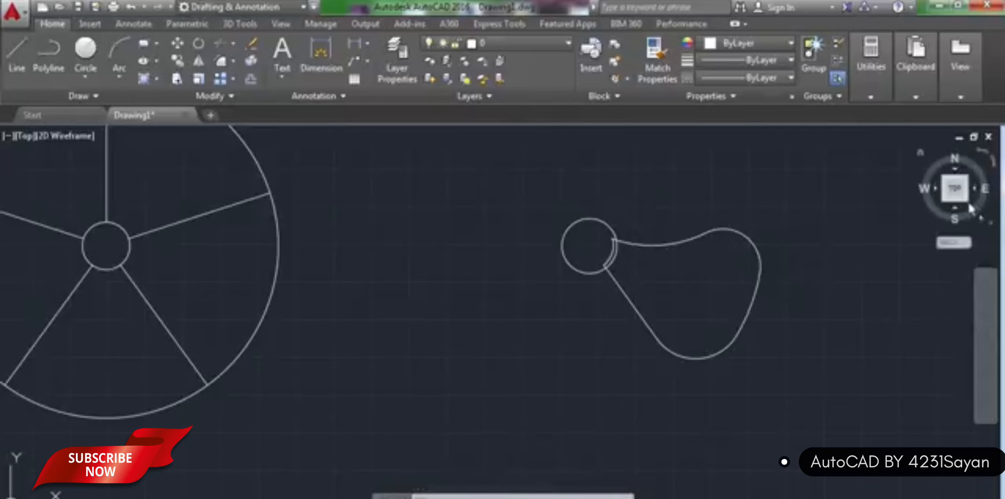
Switch to the SW isometric view, framing the blade outline and hub circle
click(968, 202)
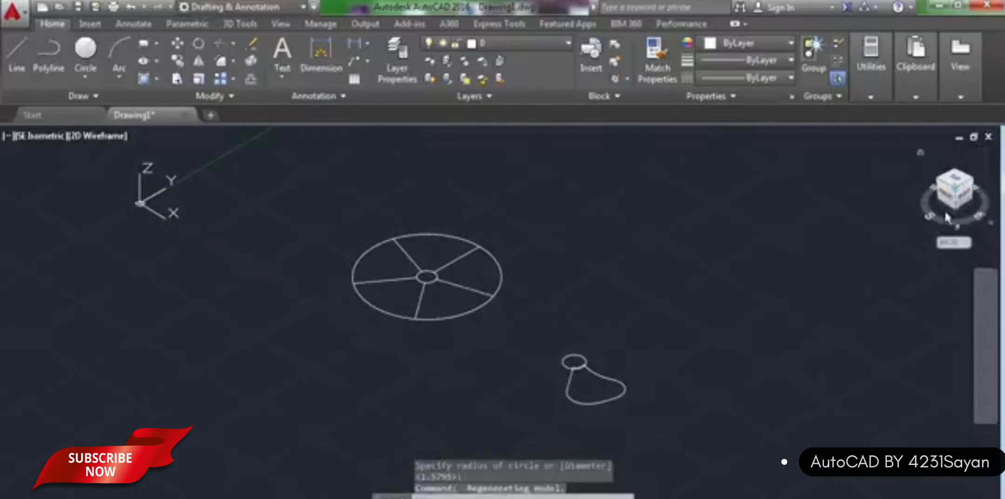
scroll(582, 389, up, 3)
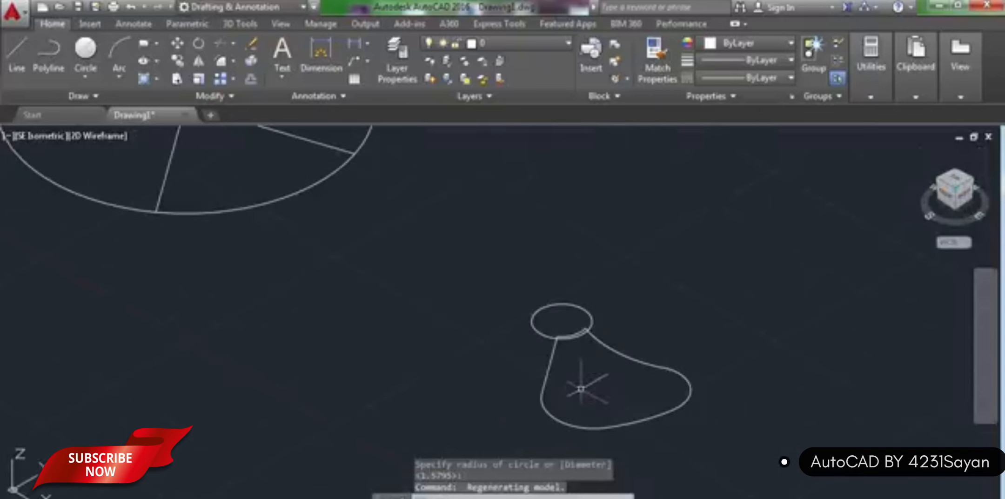
scroll(574, 321, up, 2)
scroll(577, 316, down, 2)
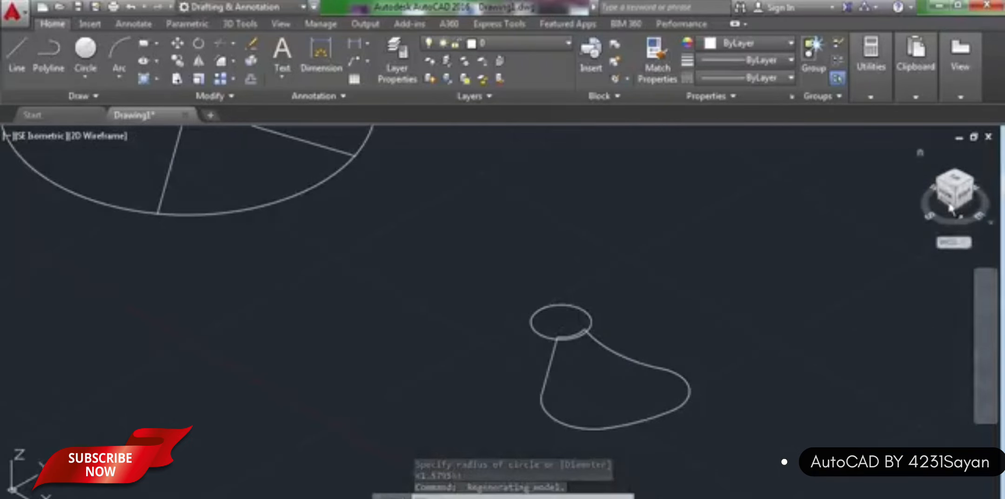
click(940, 188)
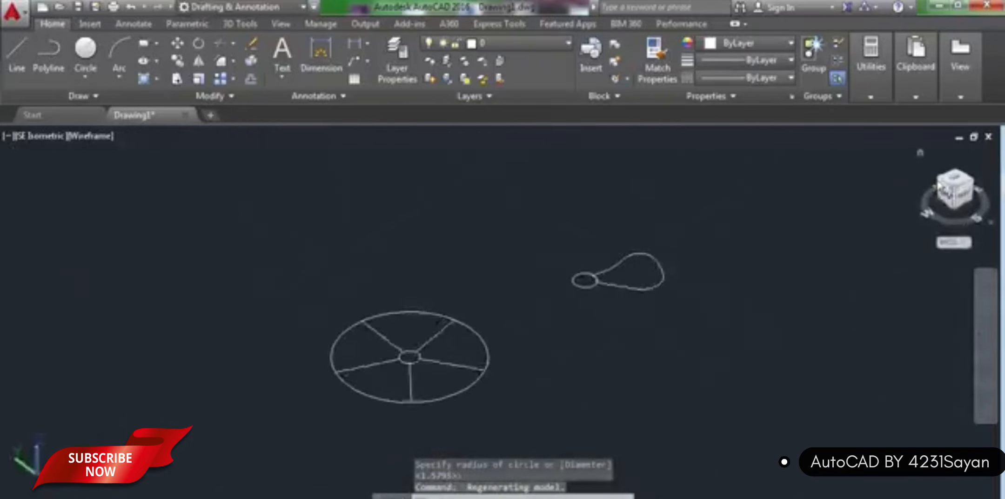
scroll(608, 264, up, 3)
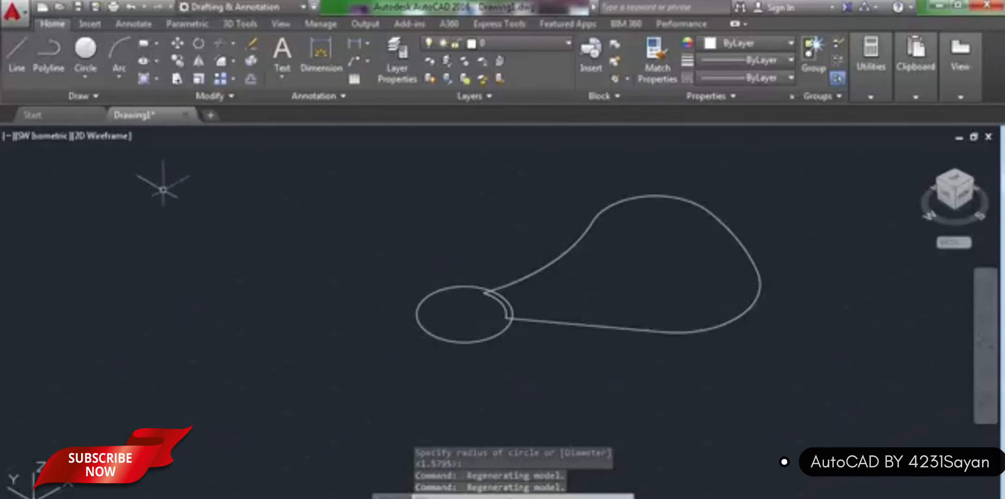
Start a helix centred on the hub circle, with both base and top radii reaching the blade's inner arc
click(90, 96)
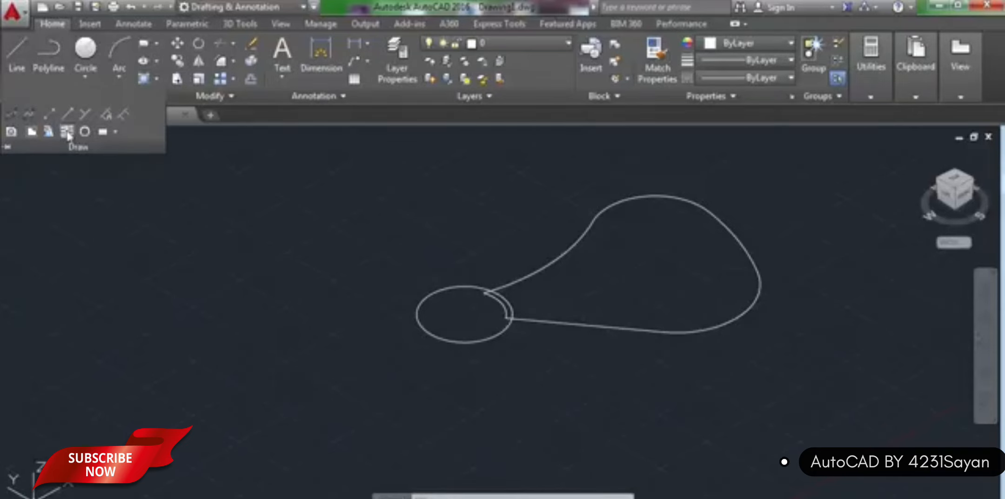
click(67, 132)
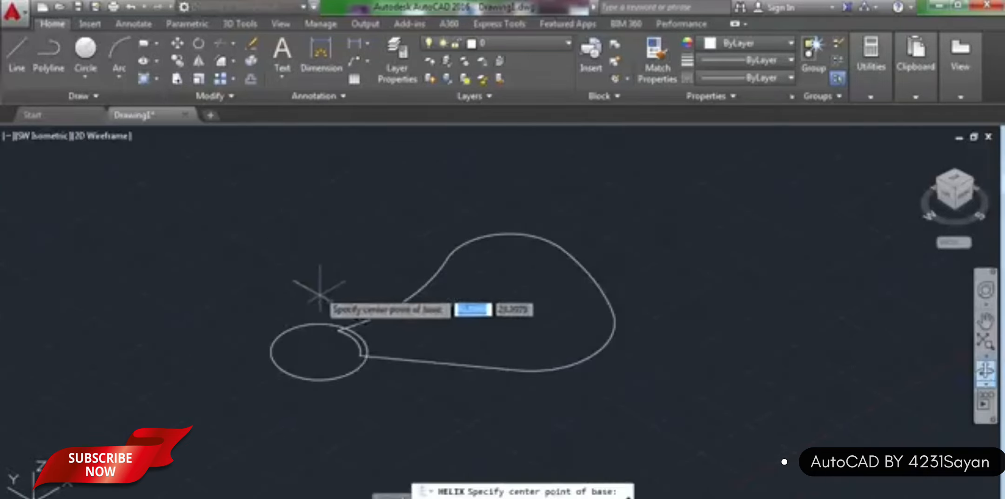
click(319, 351)
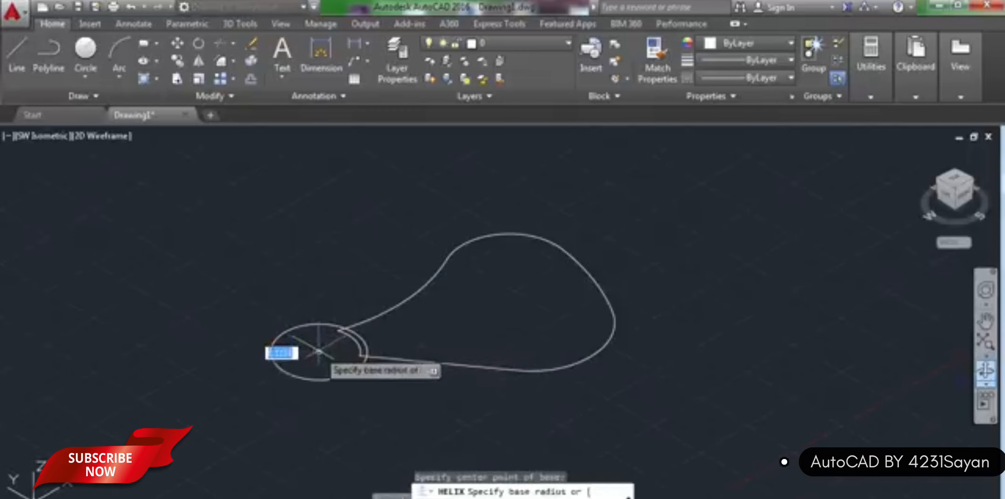
click(356, 343)
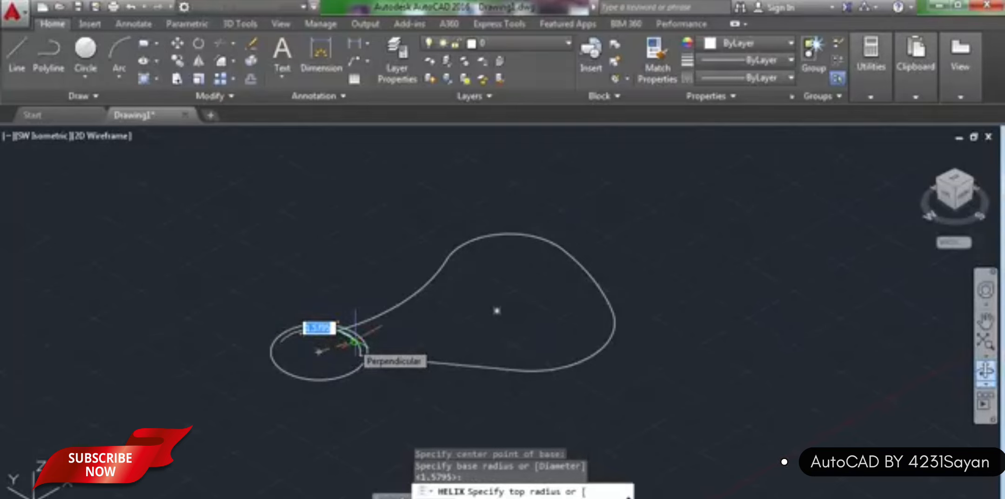
click(356, 344)
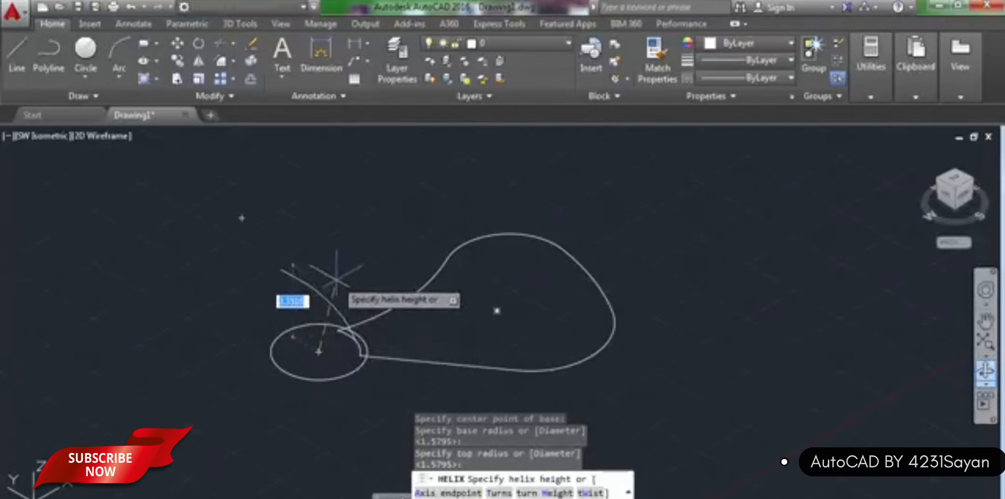
Give the helix 0.35 turns and a height of 3
text(t)
key(Return)
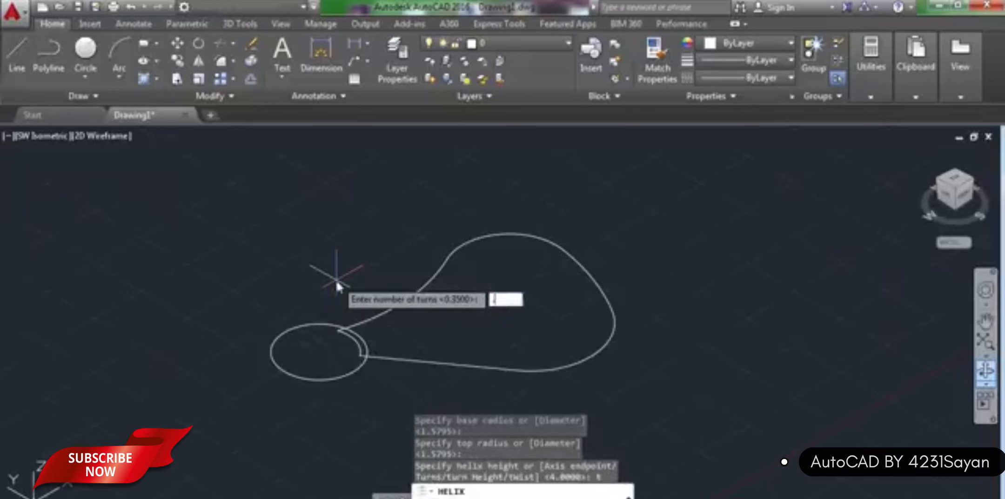
text(.35)
key(Return)
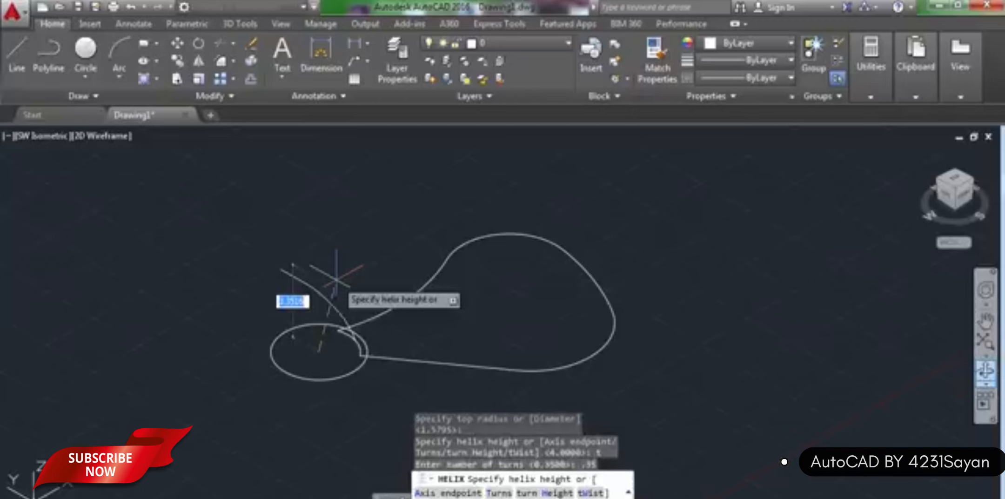
text(3)
key(Return)
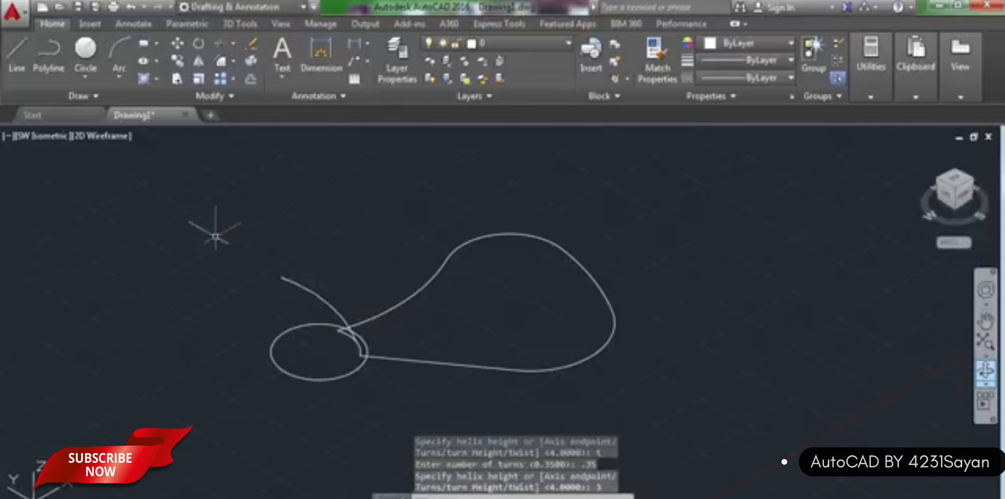
Draw a straight polyline with ortho on from the helix's lower end across the blade, ending beyond its outer edge
click(48, 53)
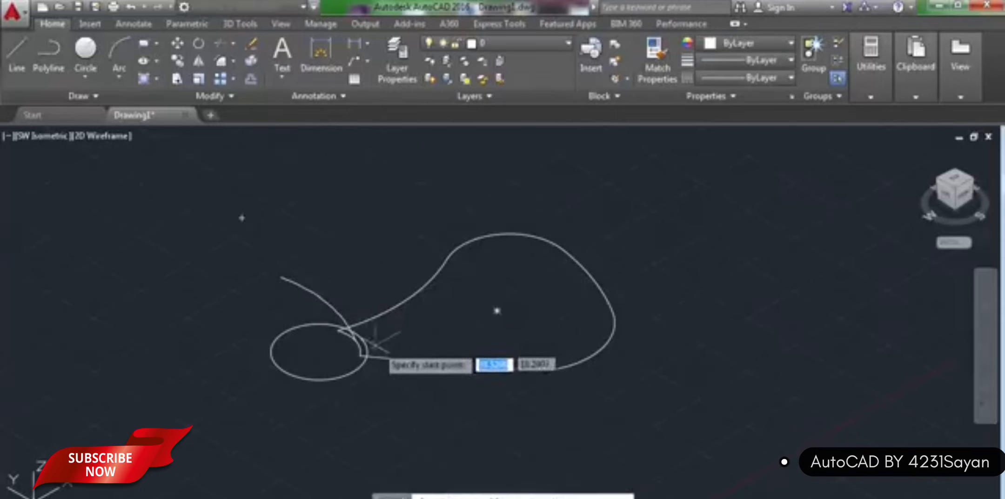
click(356, 338)
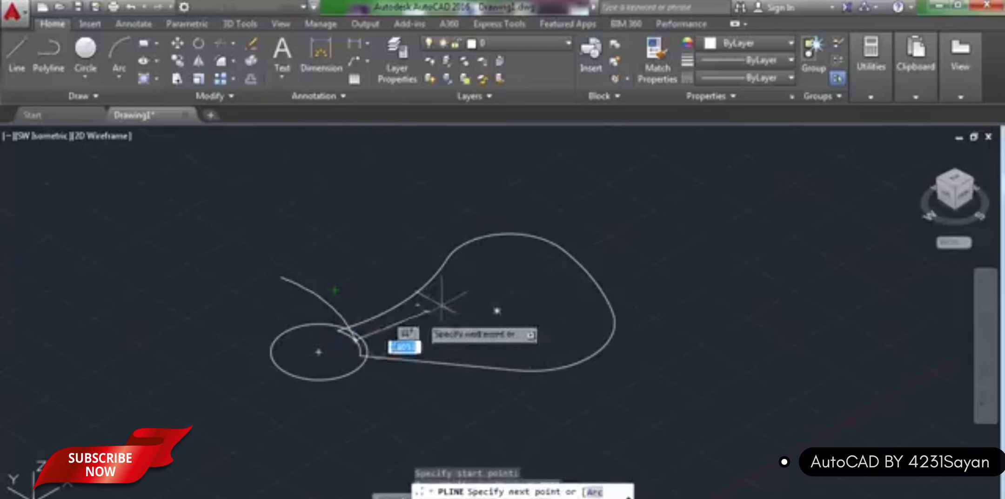
key(F8)
click(572, 216)
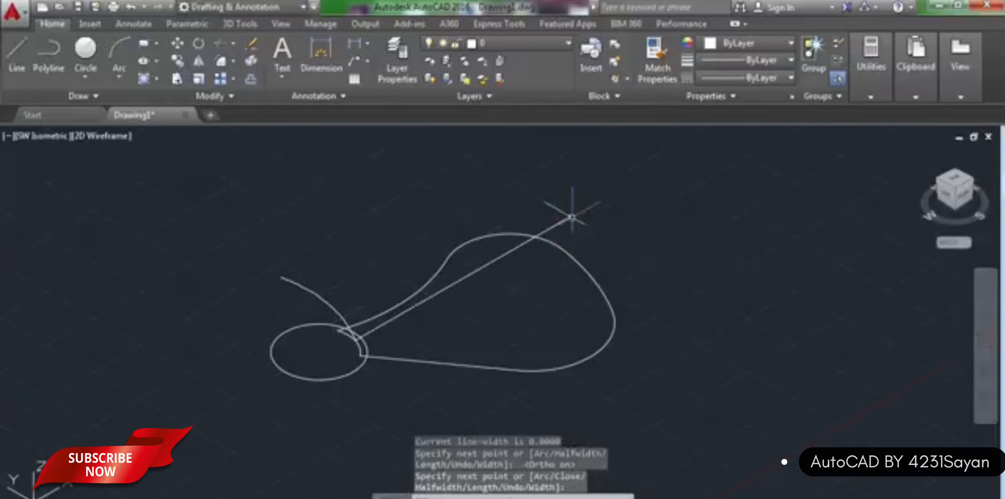
Sweep the straight polyline along the helix to create a twisted surface
click(240, 23)
click(185, 55)
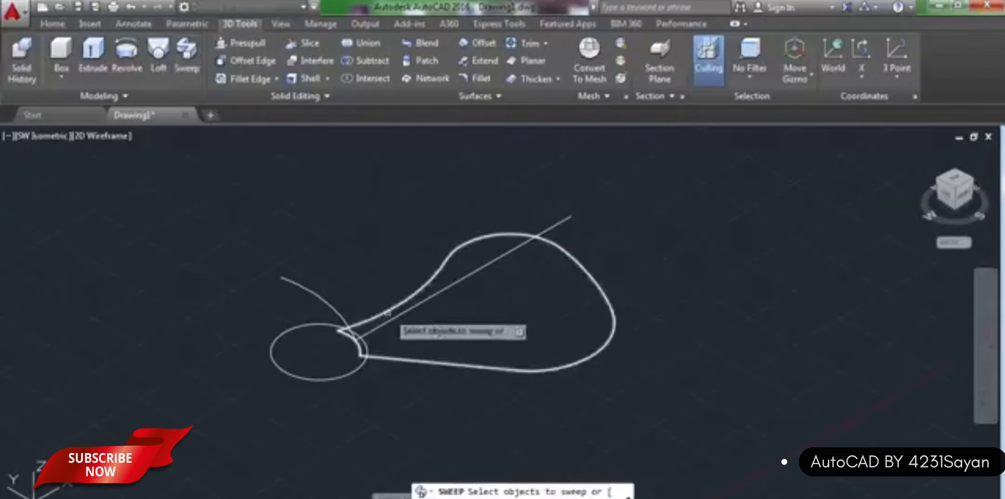
click(379, 326)
key(Return)
click(333, 310)
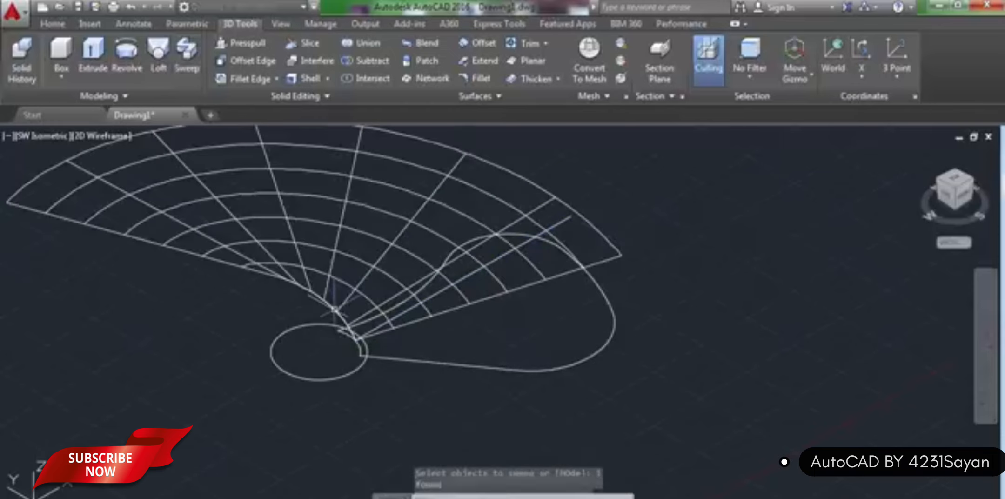
Examine the swept surface against the blade outline from several 3D angles and from the Top view
scroll(495, 242, down, 4)
scroll(579, 188, up, 4)
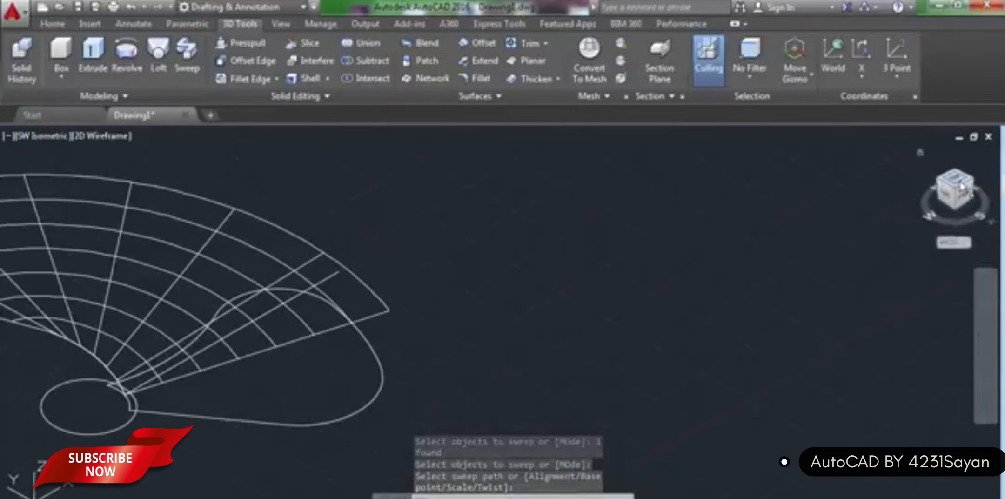
click(989, 372)
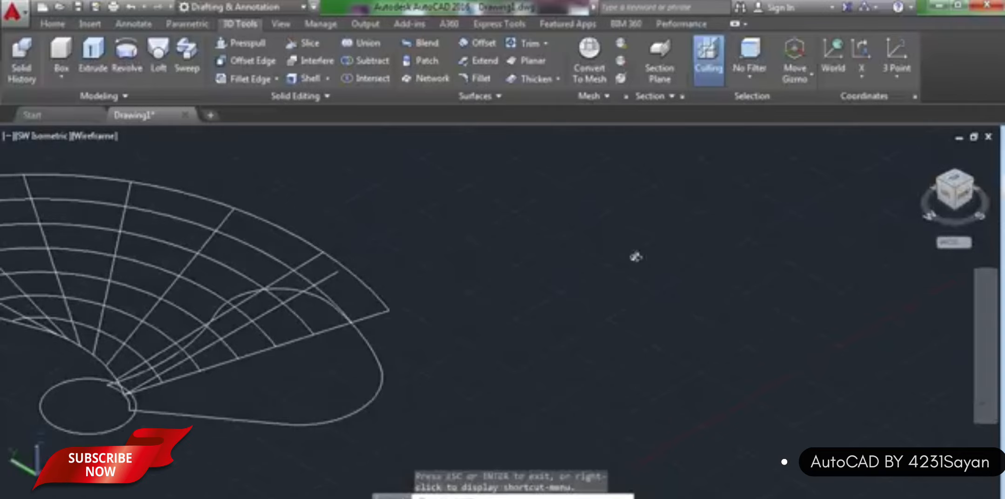
drag(639, 257, 545, 279)
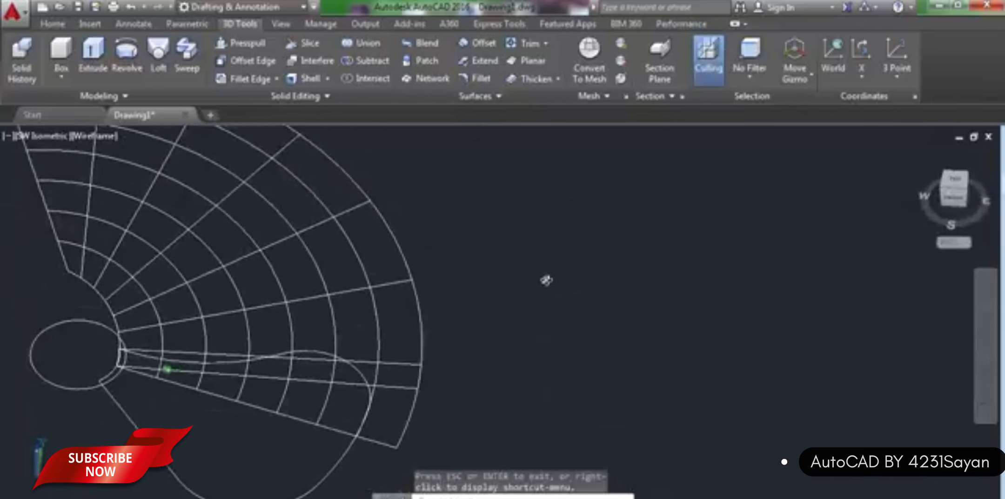
right_click(554, 275)
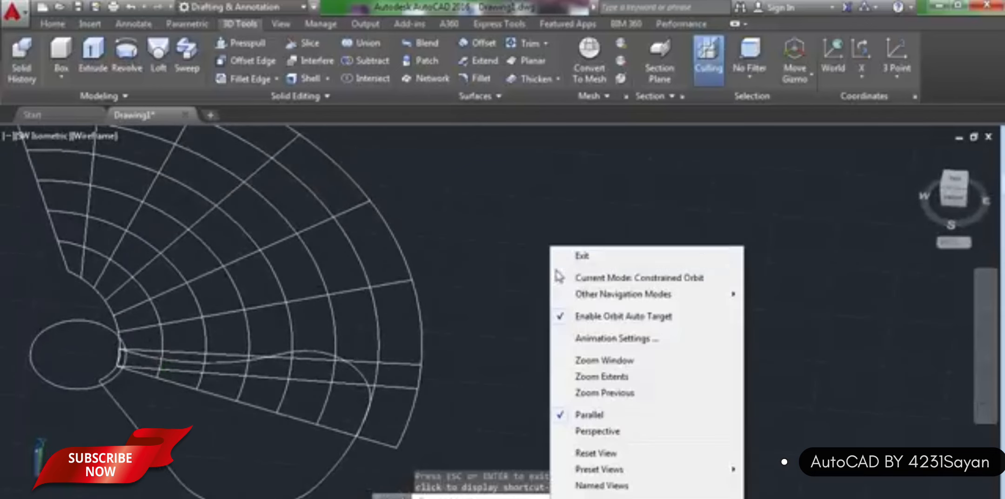
click(605, 256)
scroll(347, 303, up, 2)
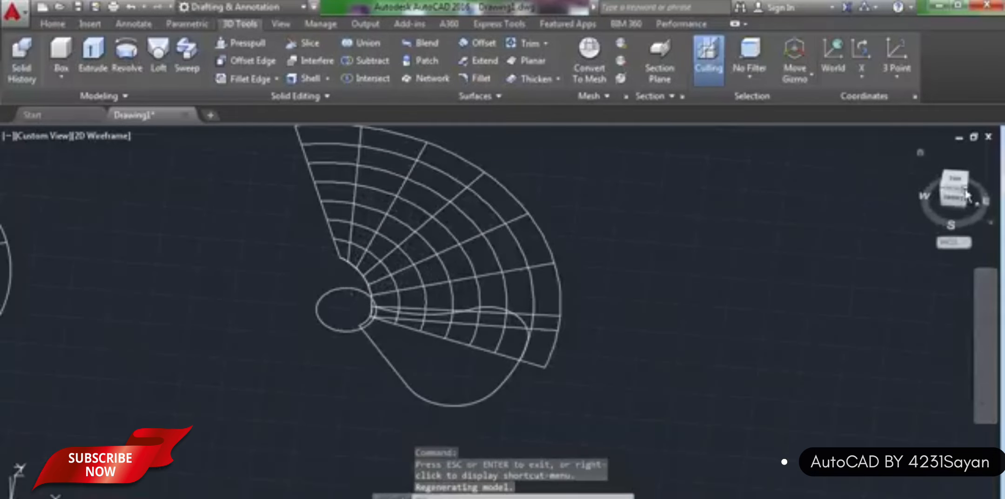
click(944, 196)
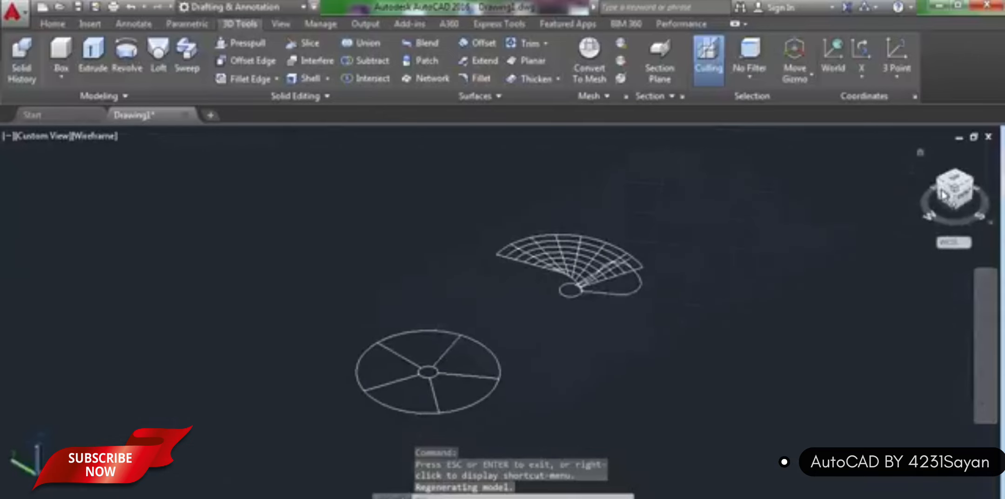
click(960, 185)
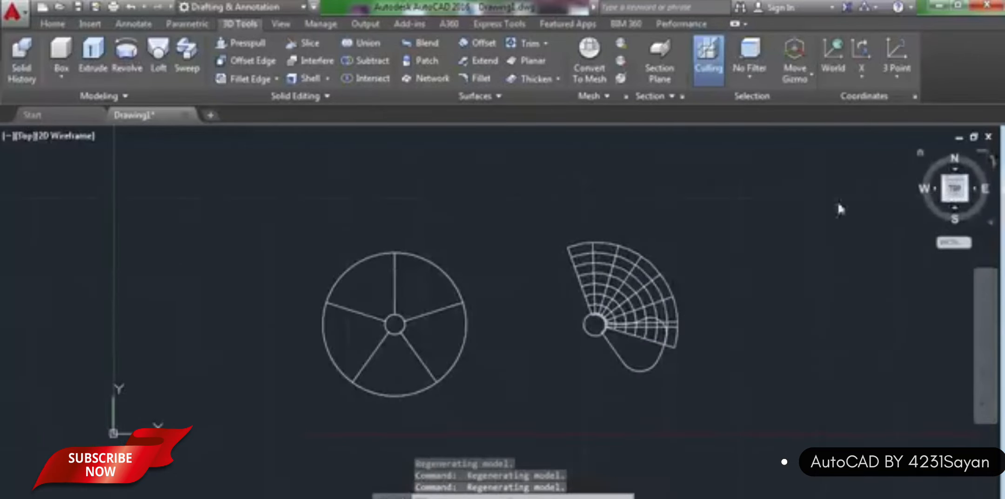
Rotate the swept surface clockwise about the hub circle's centre, with ortho off, so it covers the whole blade outline
text(RO)
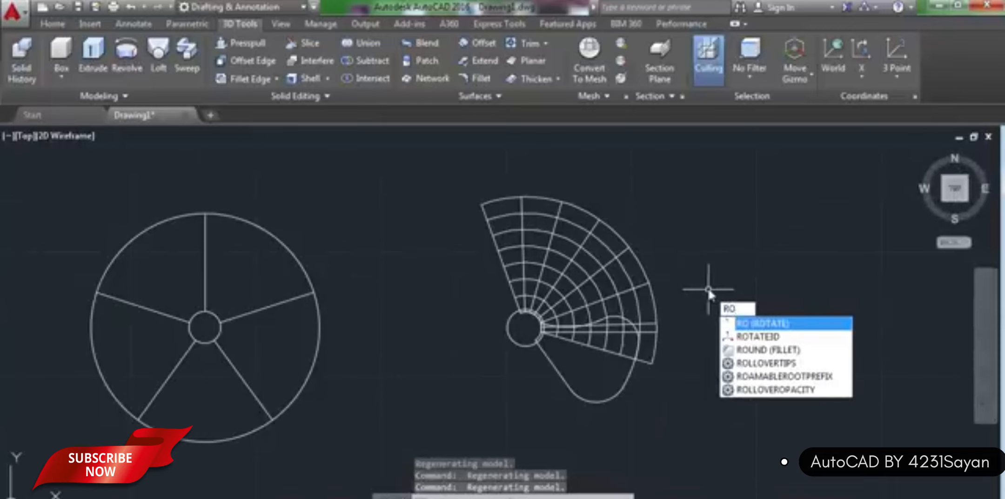
key(Return)
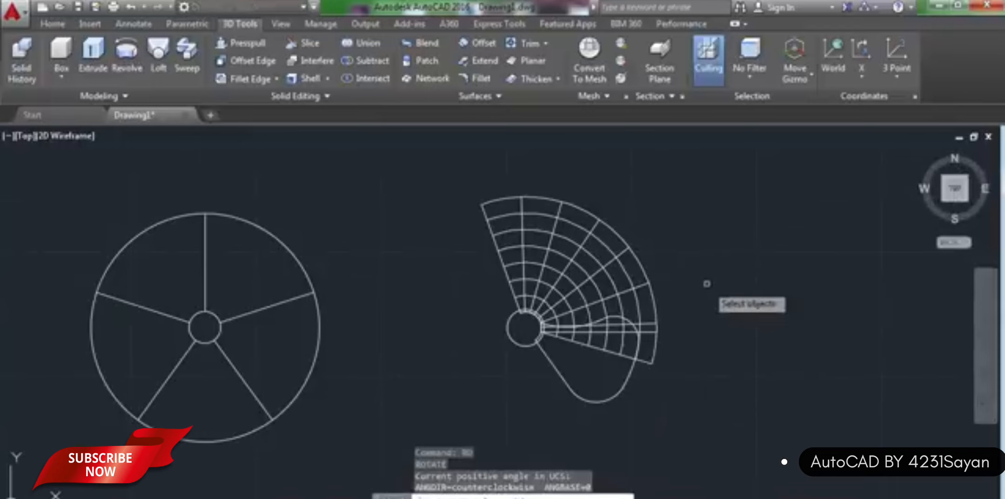
click(629, 248)
key(Return)
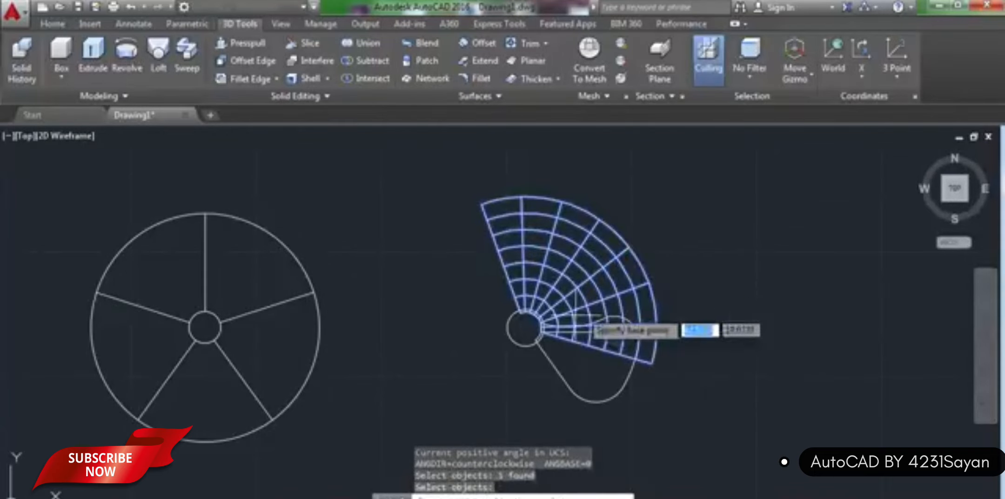
click(524, 328)
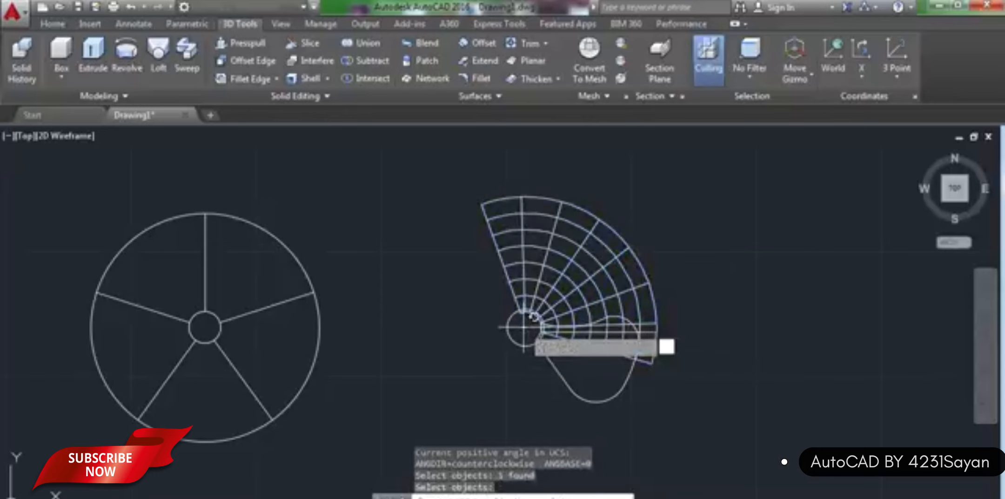
click(516, 258)
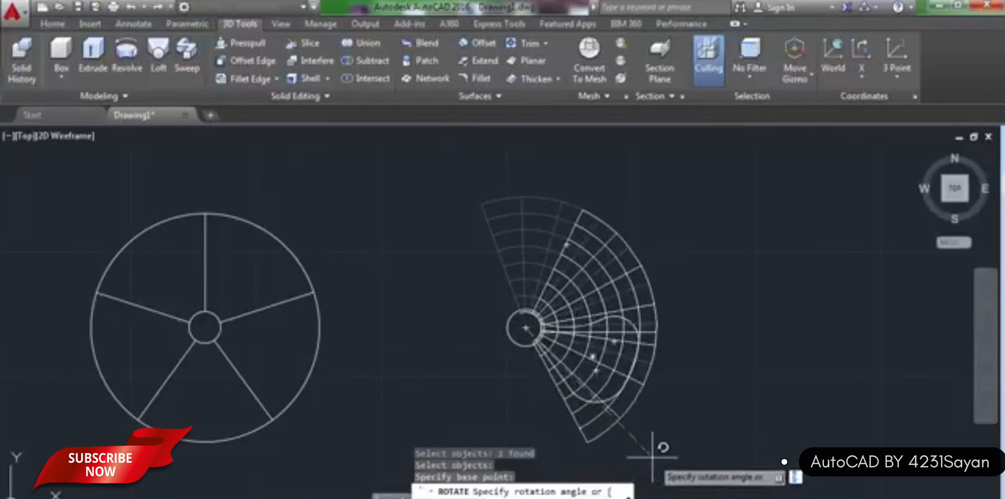
key(F8)
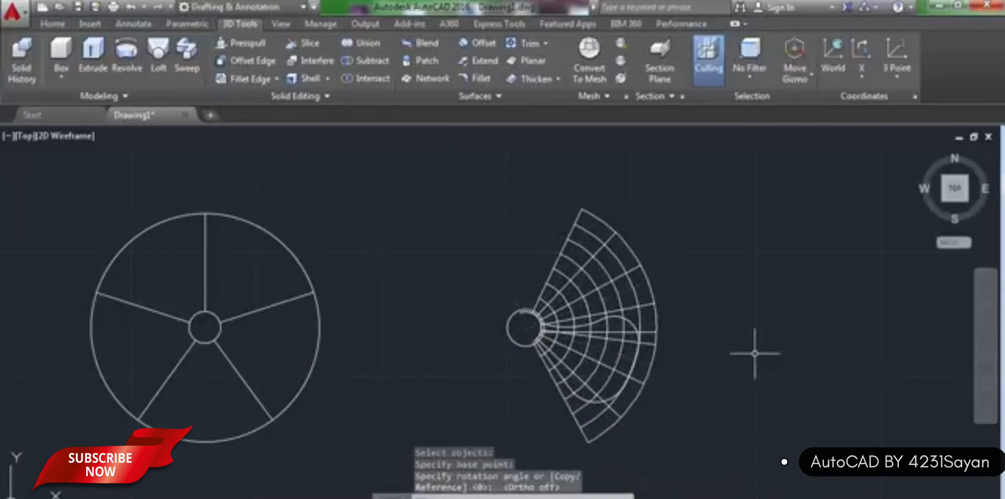
Inspect the rotated surface and the blade outline in 3D from the SE isometric view and an orbited angle
click(969, 202)
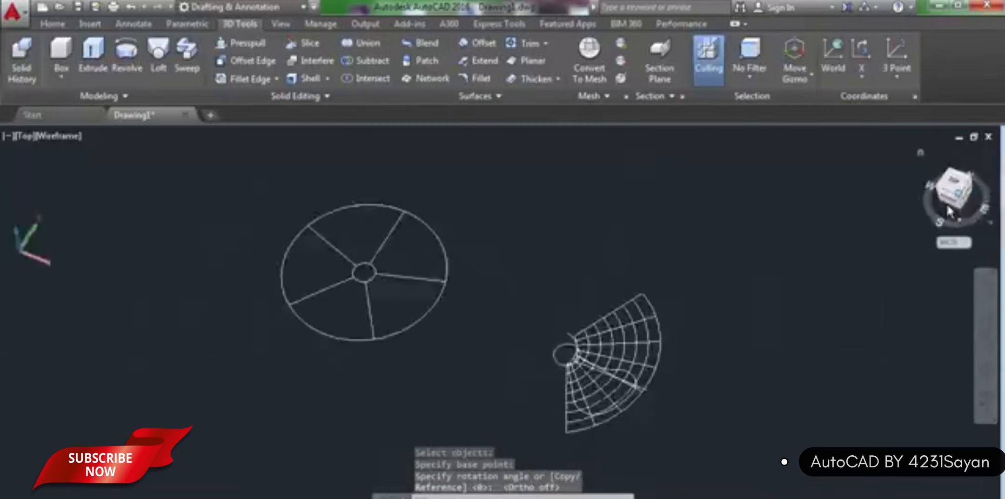
scroll(624, 421, up, 3)
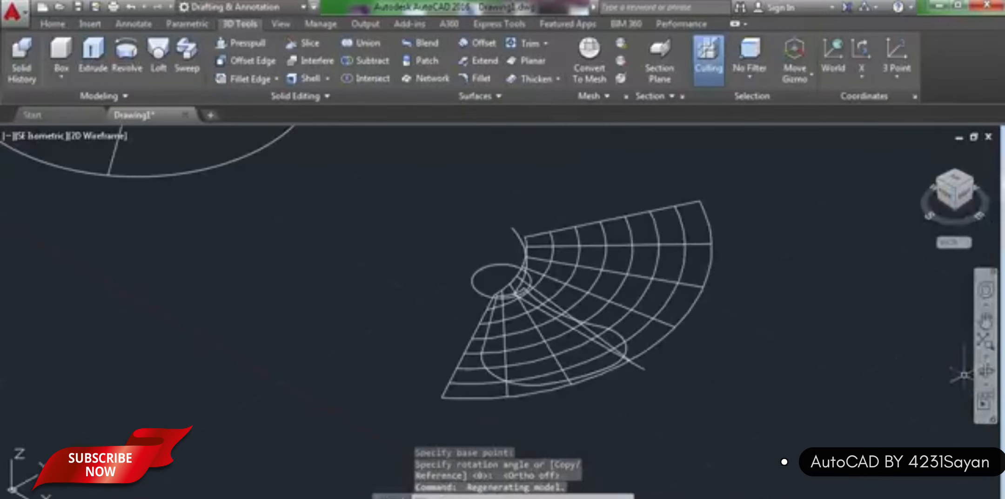
click(986, 374)
drag(723, 399, 840, 394)
drag(756, 337, 743, 327)
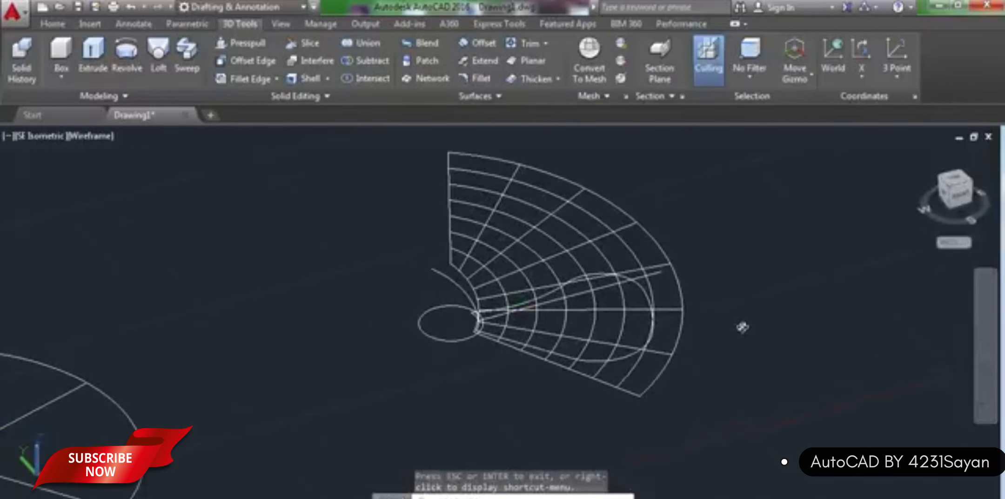
right_click(743, 326)
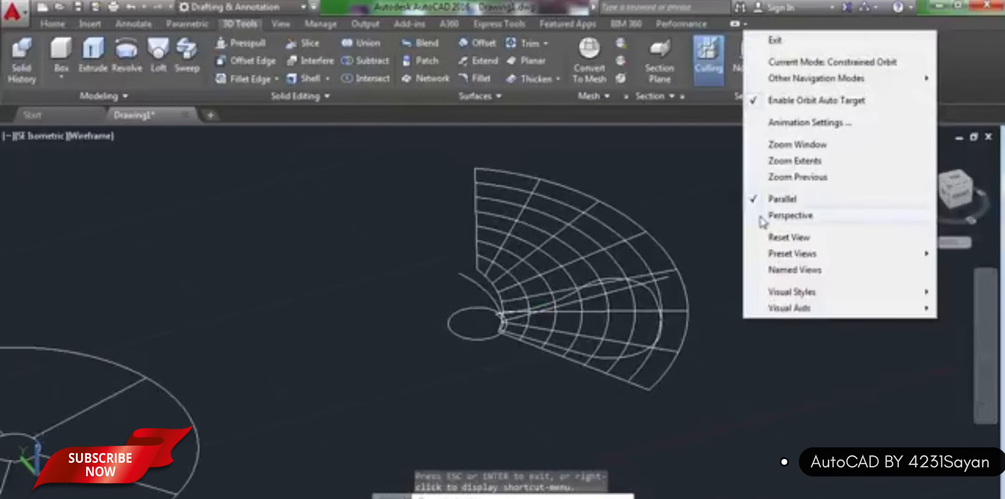
click(775, 40)
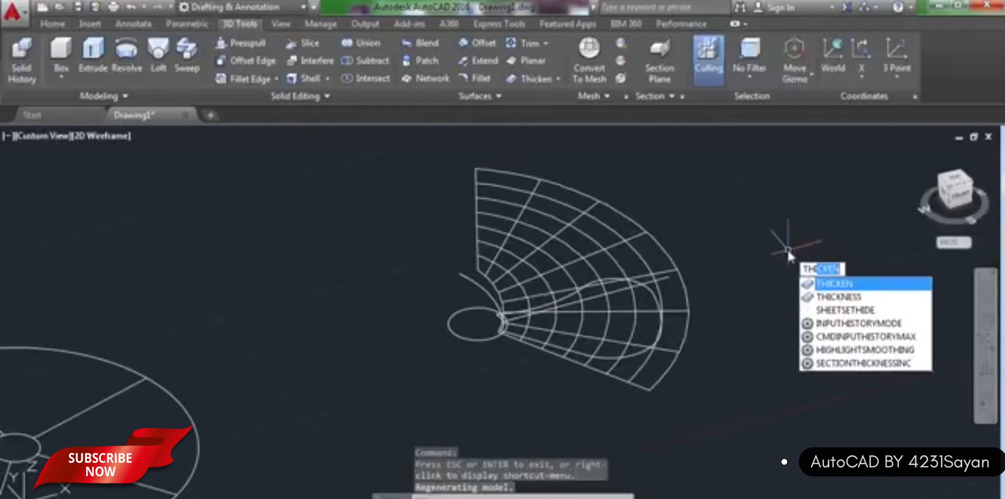
Thicken the swept surface into a solid with a thickness of 0.3
click(829, 284)
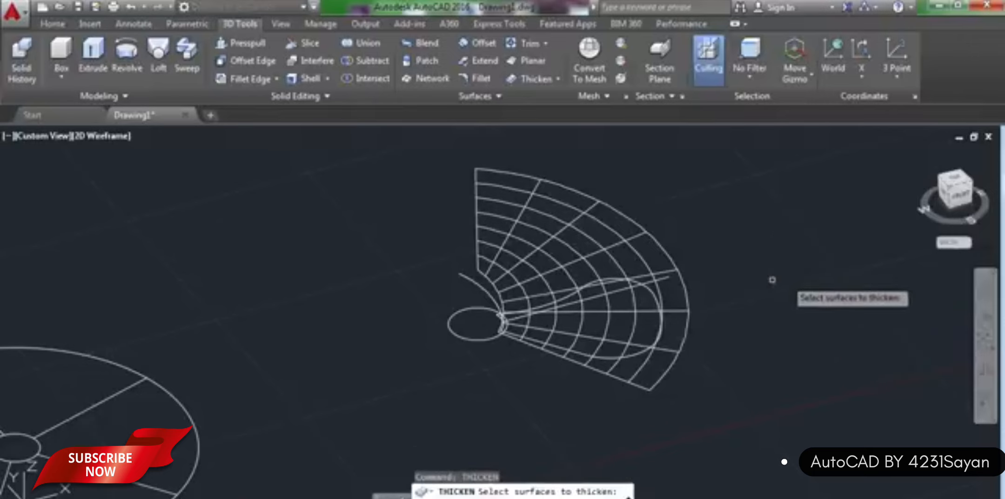
click(688, 327)
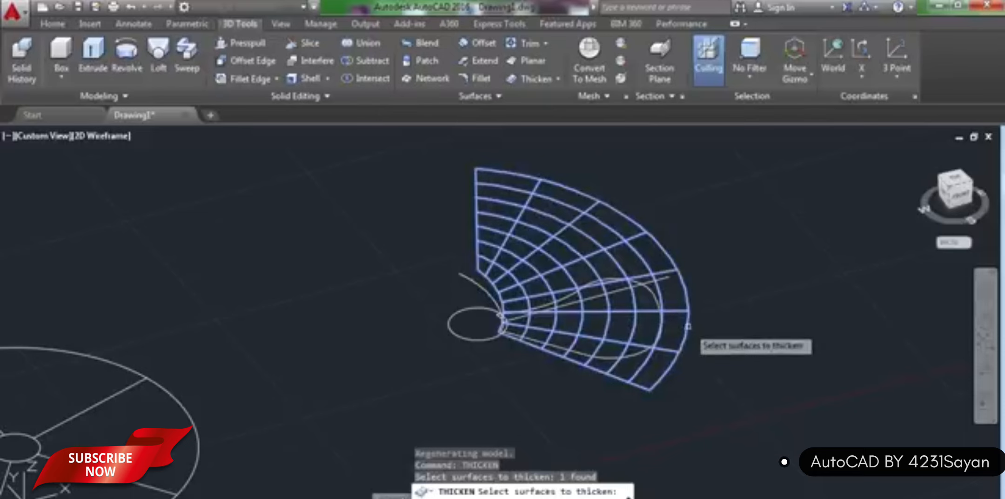
key(Return)
text(.)
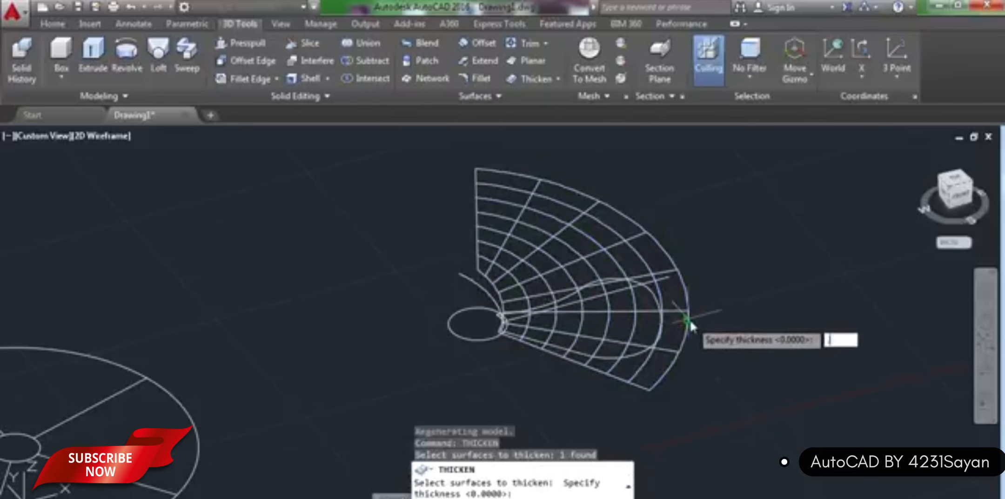
text(3)
key(Return)
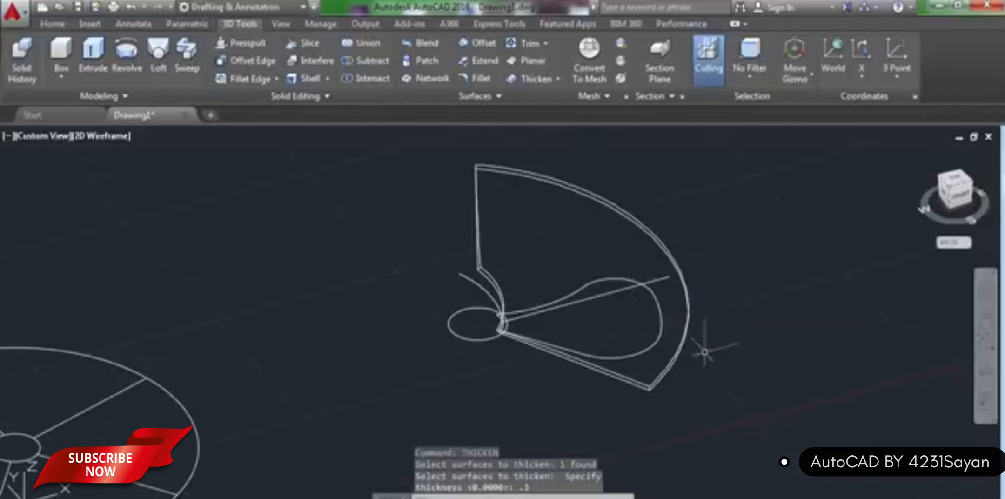
Try to extrude the rounded blade outline upward by about 2.5, and undo the extrusion
scroll(672, 356, up, 2)
scroll(668, 350, down, 2)
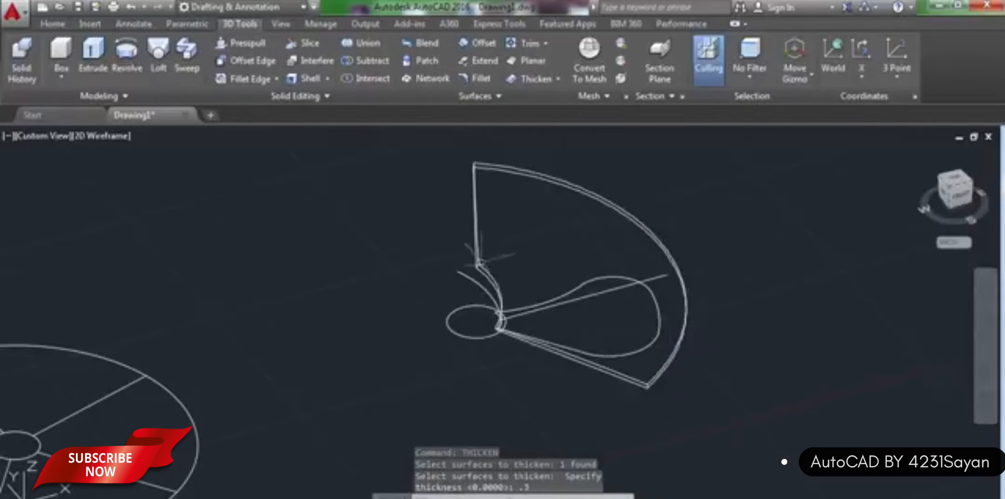
click(93, 53)
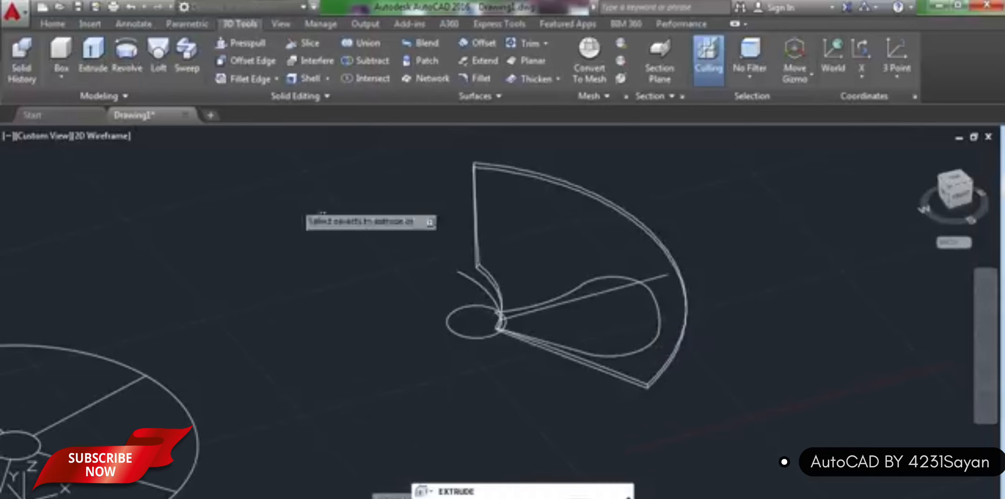
click(628, 355)
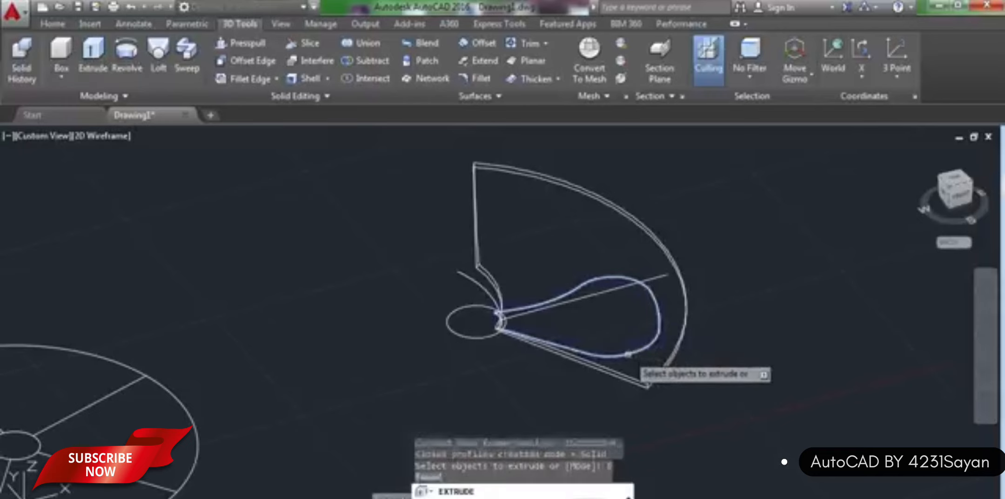
key(Return)
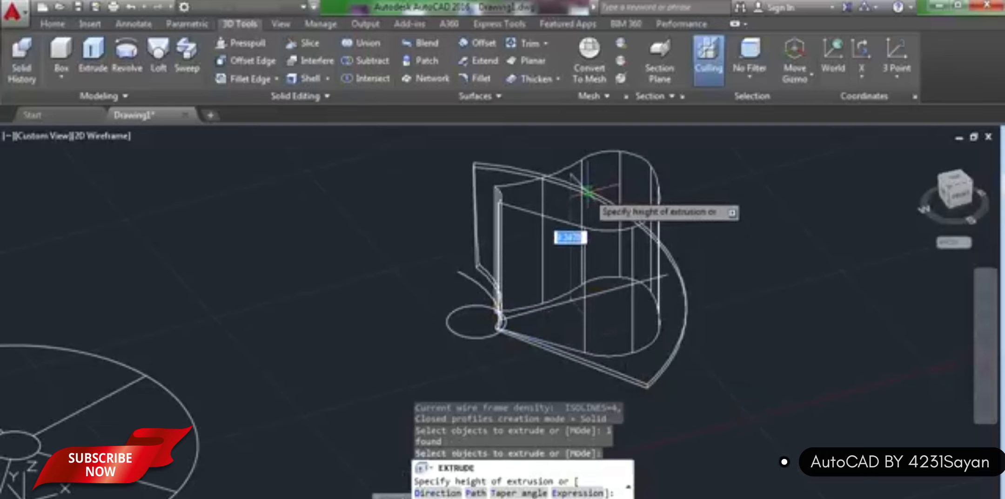
text(2)
key(Return)
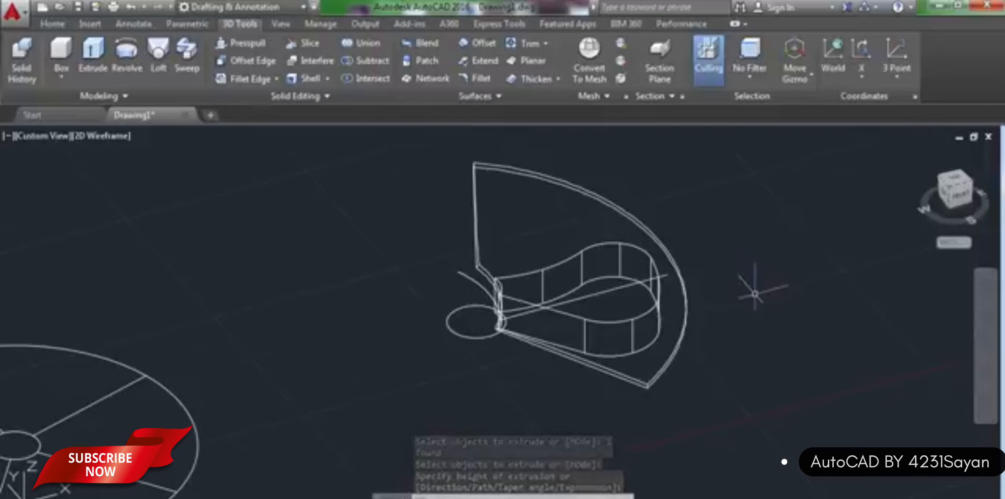
key(ctrl+z)
Extrude the rounded blade outline upward into a tall solid passing well beyond the thickened swept solid
click(93, 52)
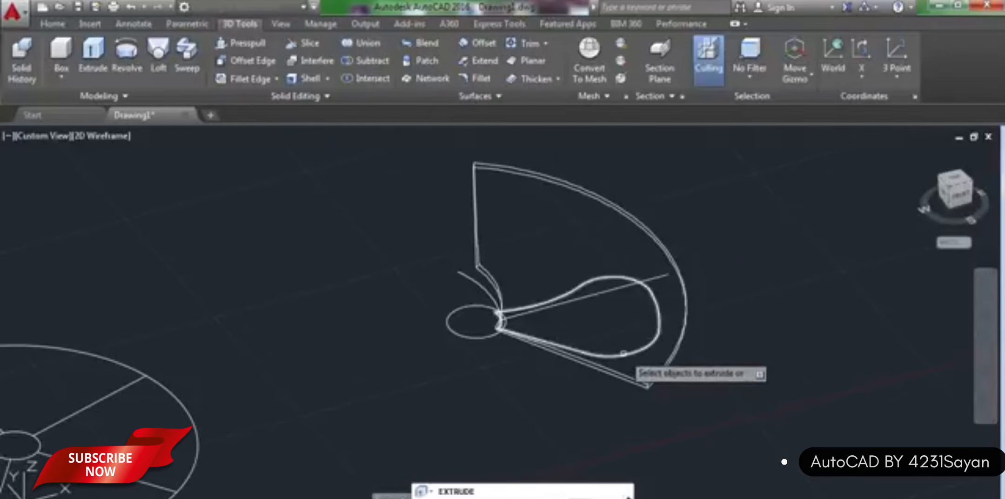
click(623, 353)
key(Return)
scroll(615, 214, down, 4)
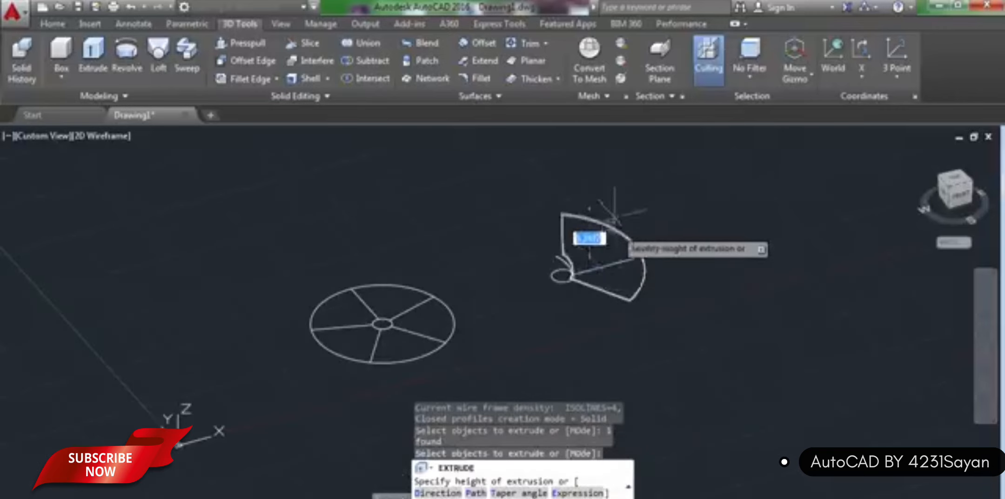
key(Return)
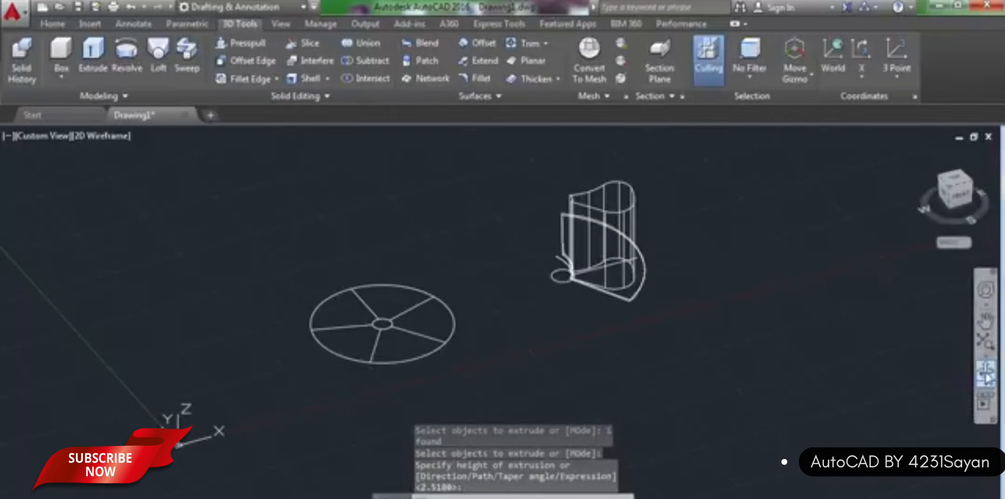
Set the visual style to Shaded with the extruded outline and swept solid viewed from a lower orbited angle
click(985, 371)
drag(700, 419, 614, 298)
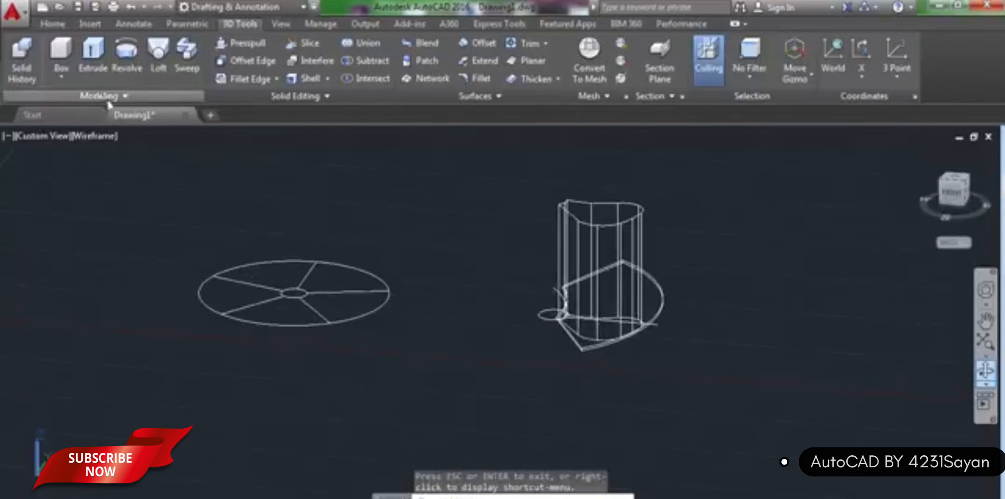
right_click(97, 137)
click(127, 148)
click(85, 135)
click(126, 239)
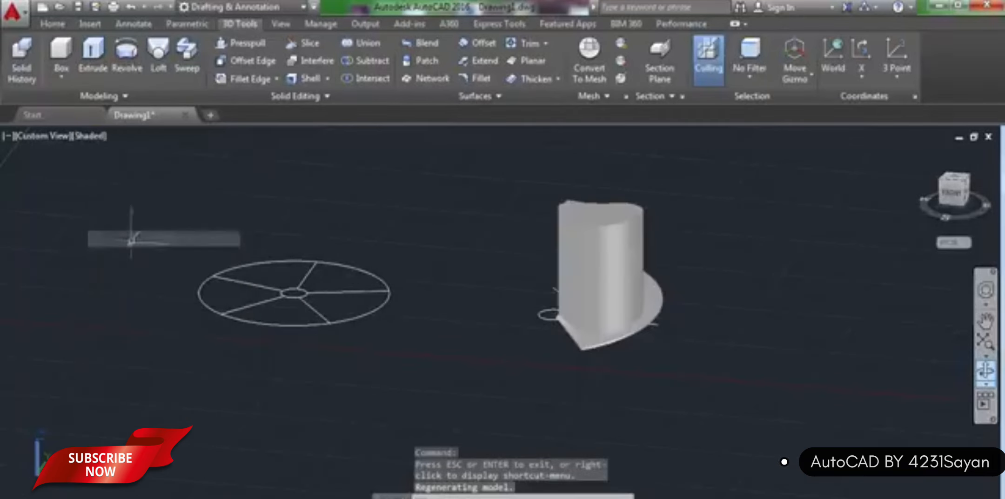
Intersect the extruded outline solid with the thickened swept solid to cut out the twisted blade
shift+middle_drag(925, 370, 779, 312)
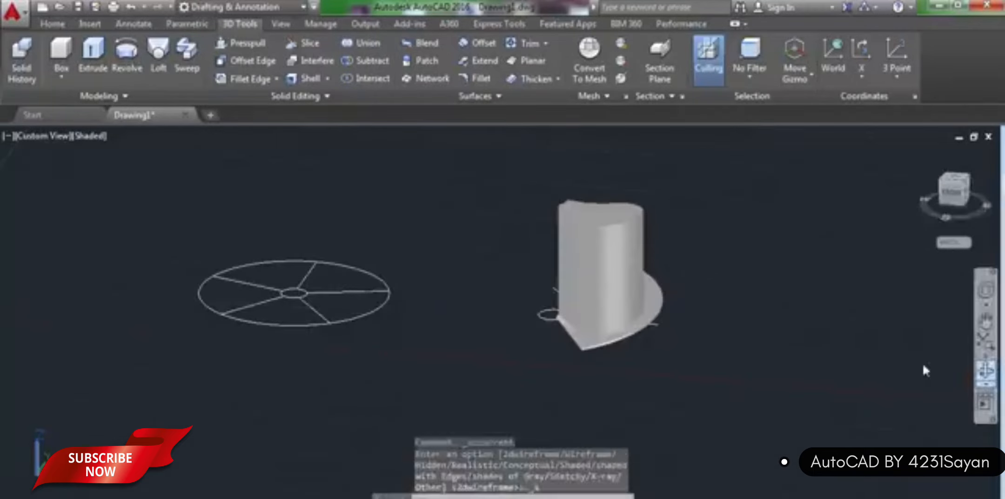
shift+middle_drag(922, 365, 791, 340)
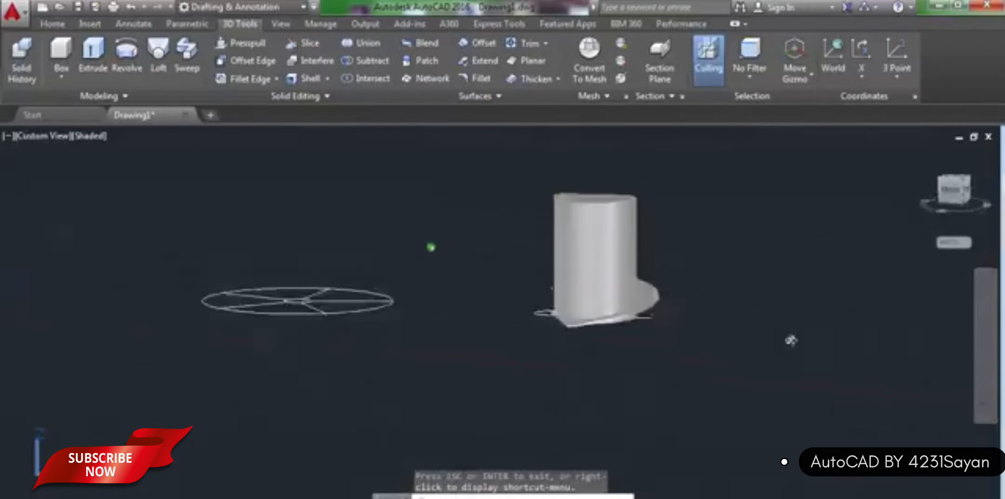
drag(791, 340, 675, 282)
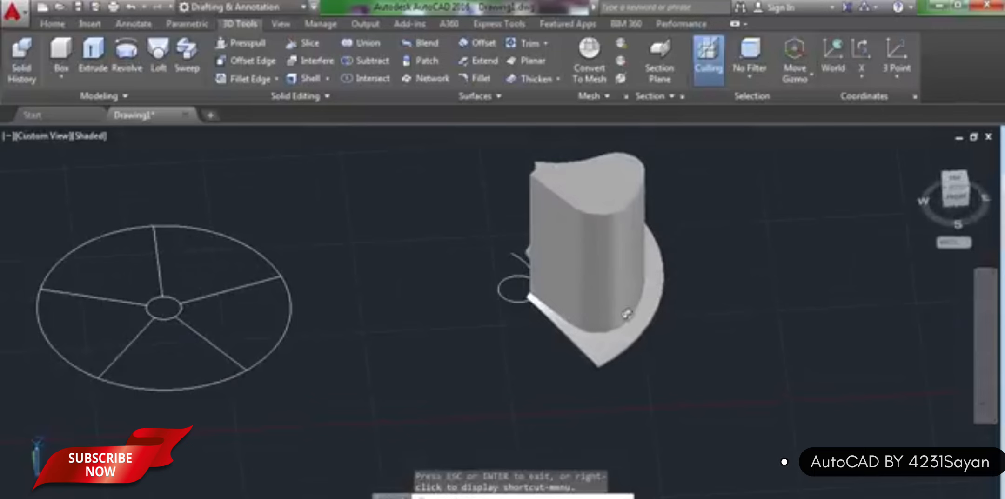
drag(627, 314, 627, 310)
right_click(753, 288)
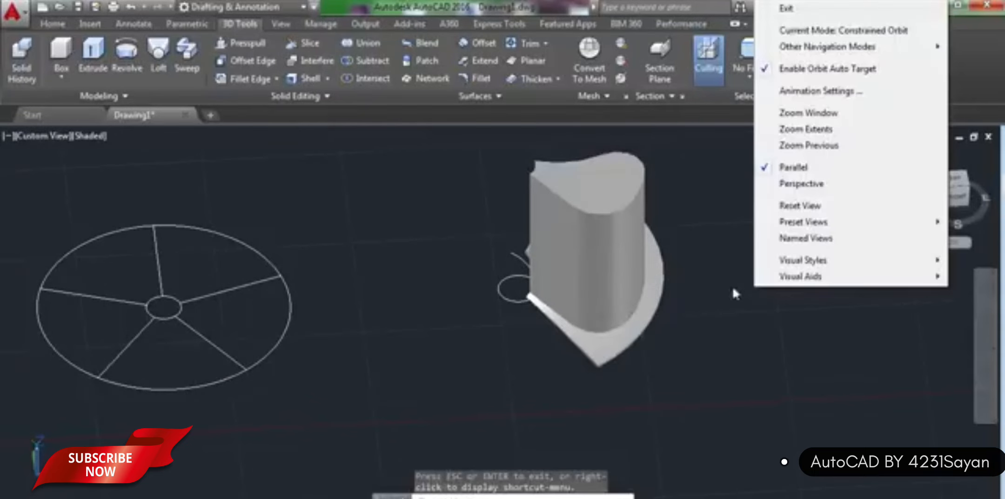
click(787, 9)
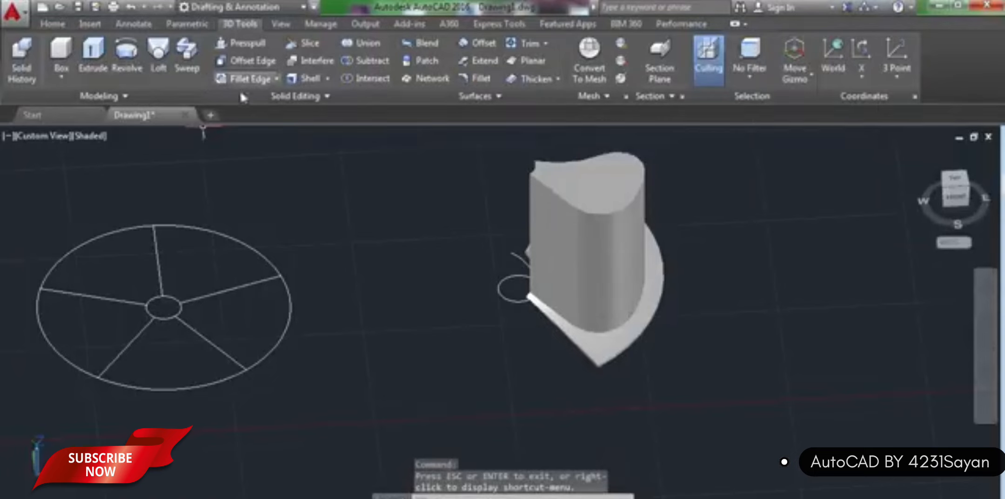
click(356, 79)
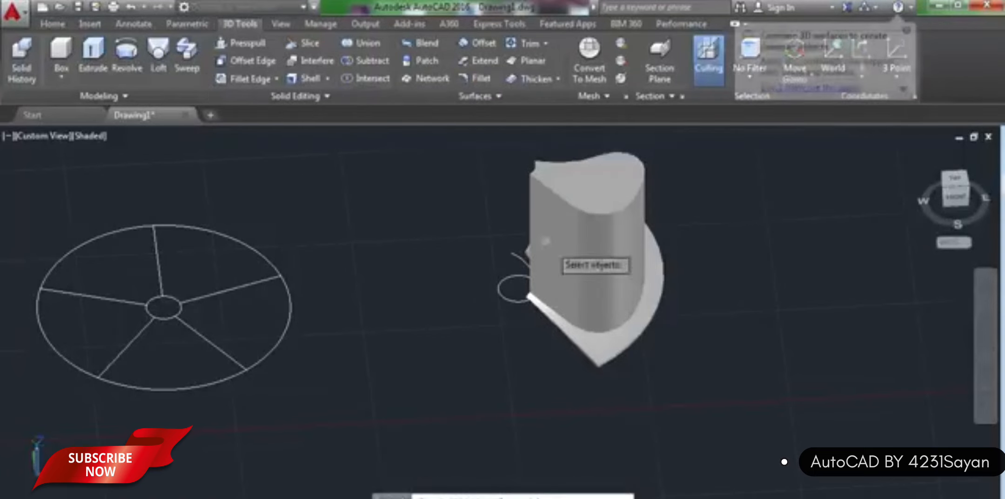
click(692, 285)
click(634, 315)
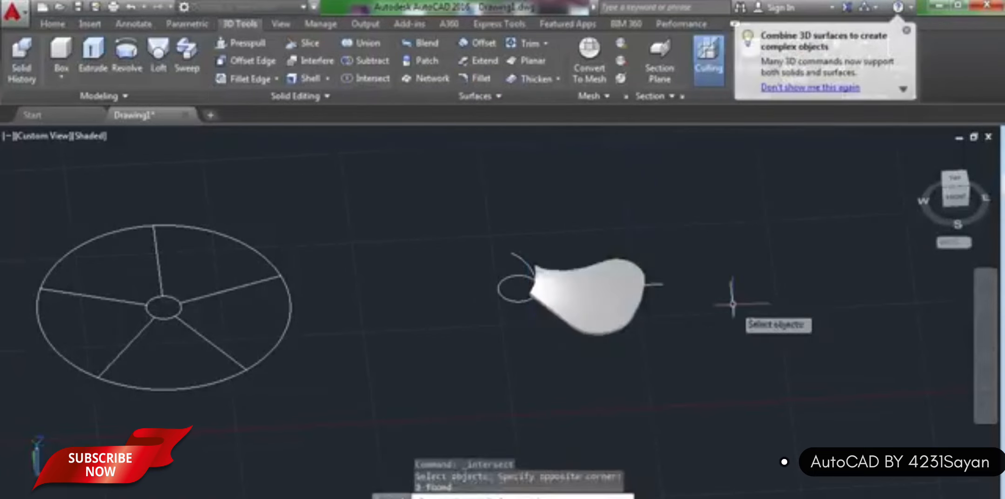
key(Return)
scroll(651, 293, up, 2)
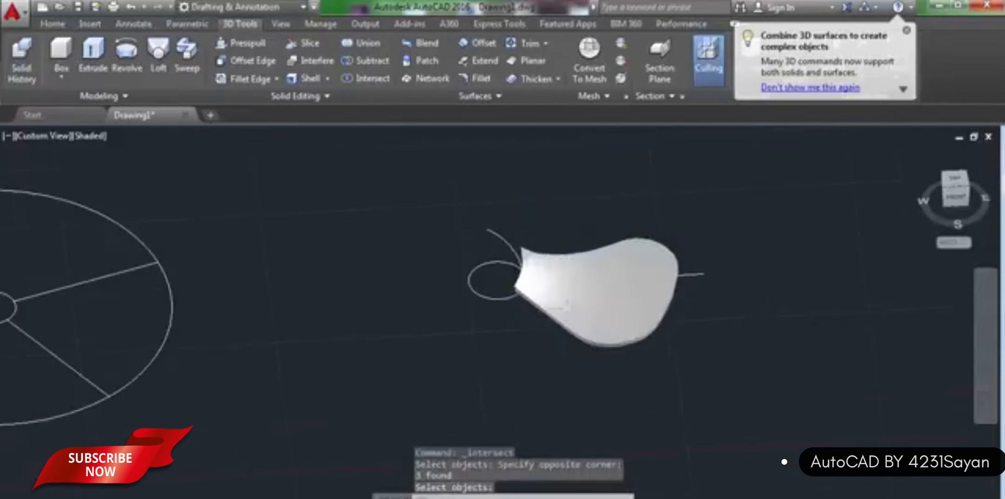
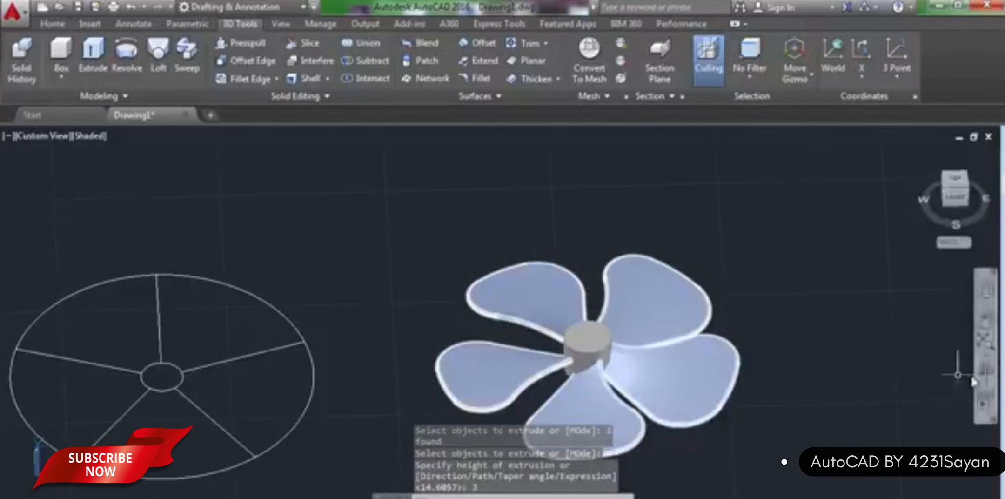
Inspect the five-blade fan and its central hub up close from an orbited 3D angle
key(Return)
shift+middle_drag(833, 368, 871, 399)
scroll(593, 291, up, 3)
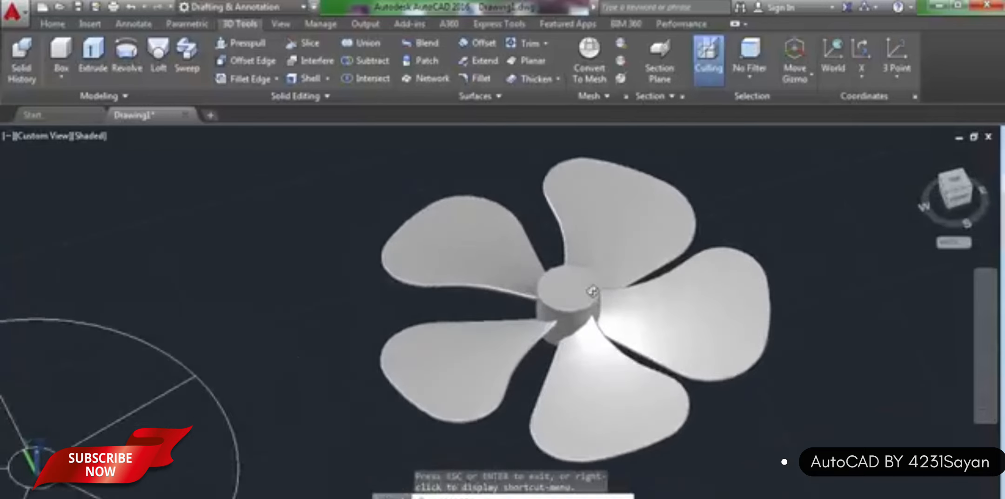
right_click(836, 230)
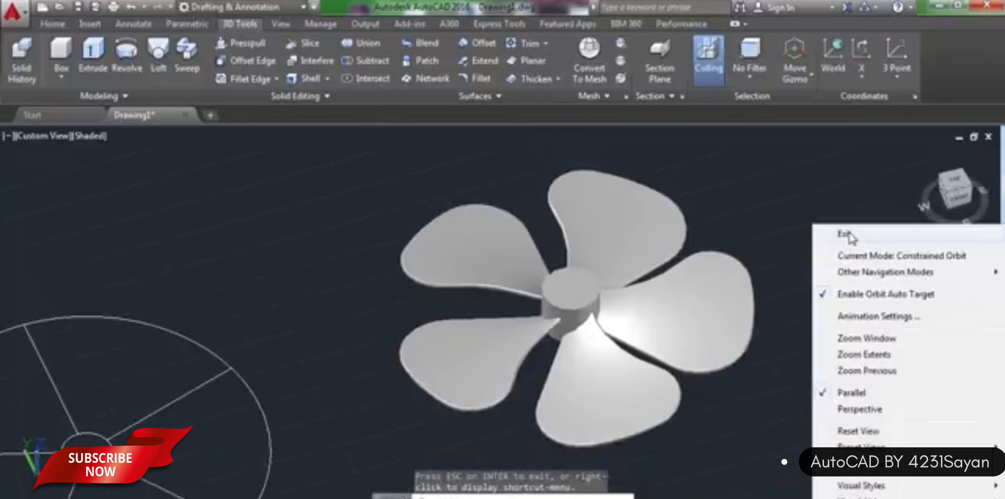
click(844, 235)
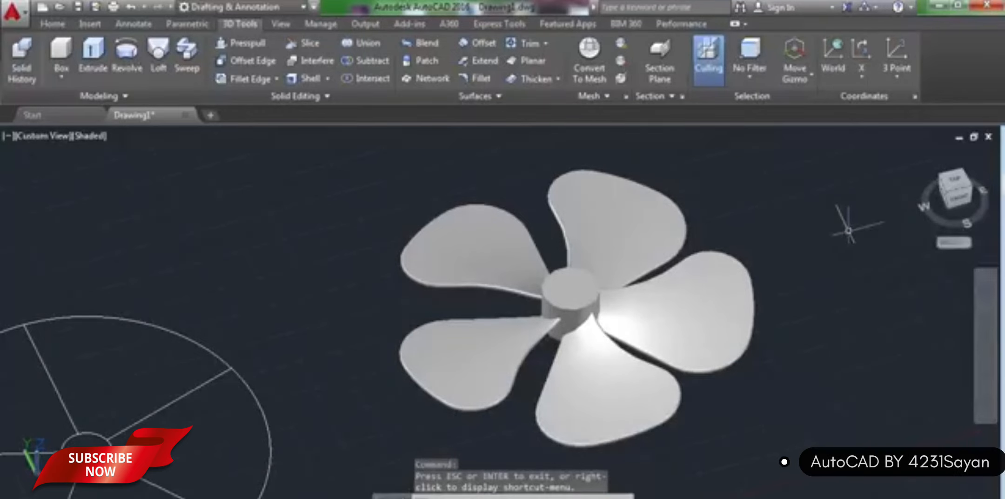
Show the fan from the Top view in the 2D Wireframe visual style
click(948, 194)
click(955, 187)
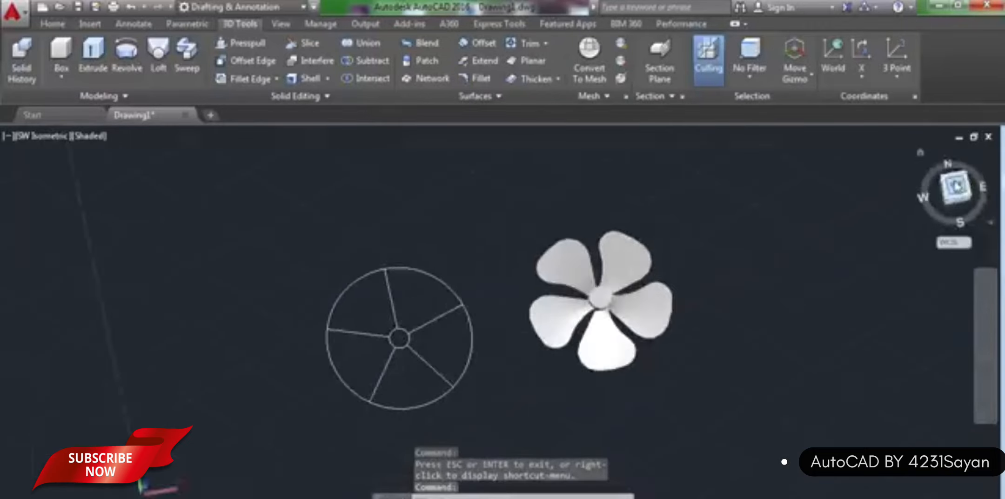
scroll(628, 333, up, 3)
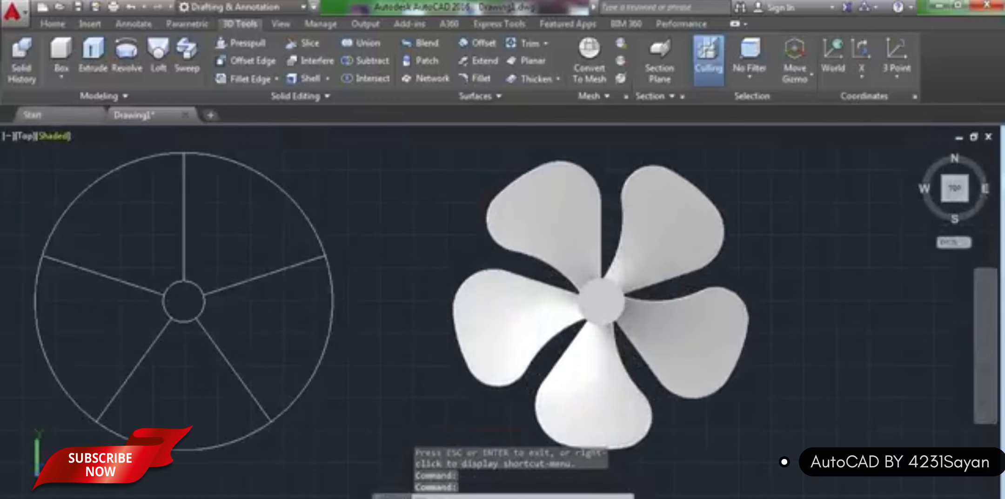
click(55, 136)
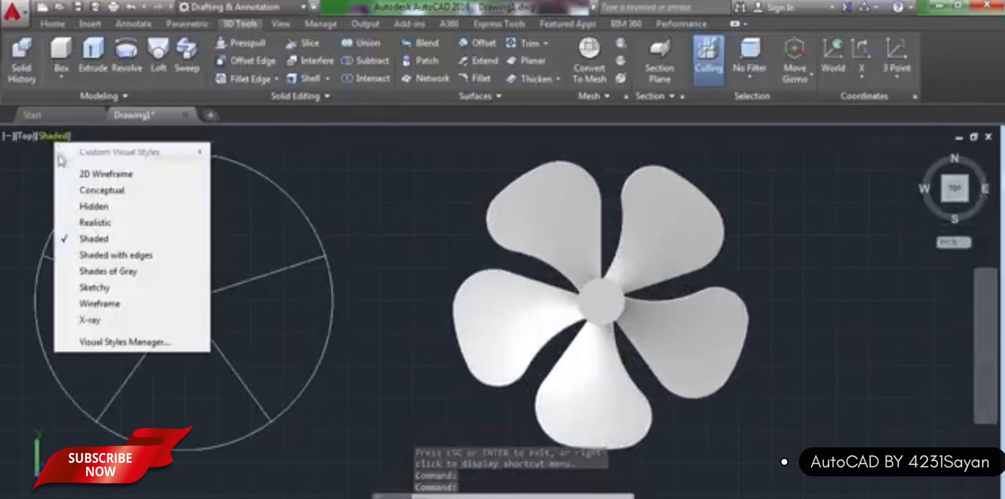
click(95, 178)
Draw a circle of radius 0.3 at the centre of the fan hub
click(56, 26)
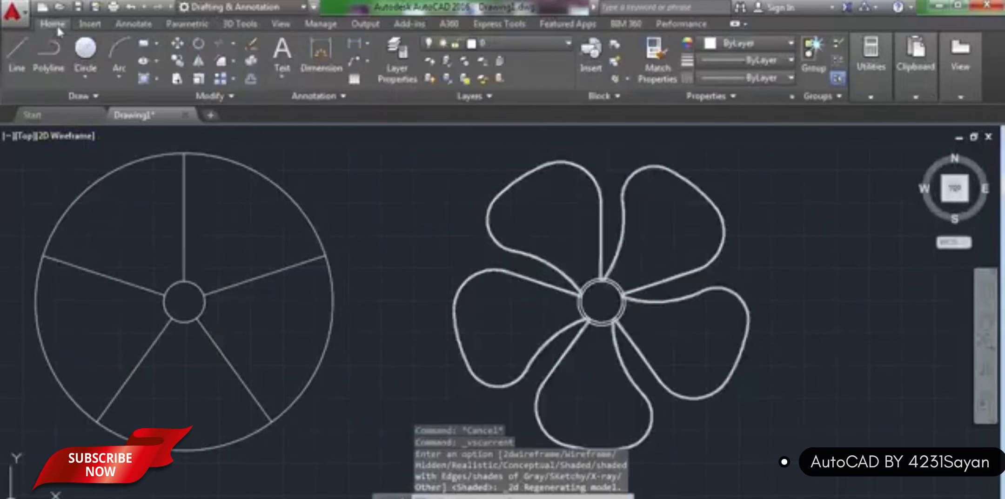
click(240, 25)
click(58, 28)
click(83, 56)
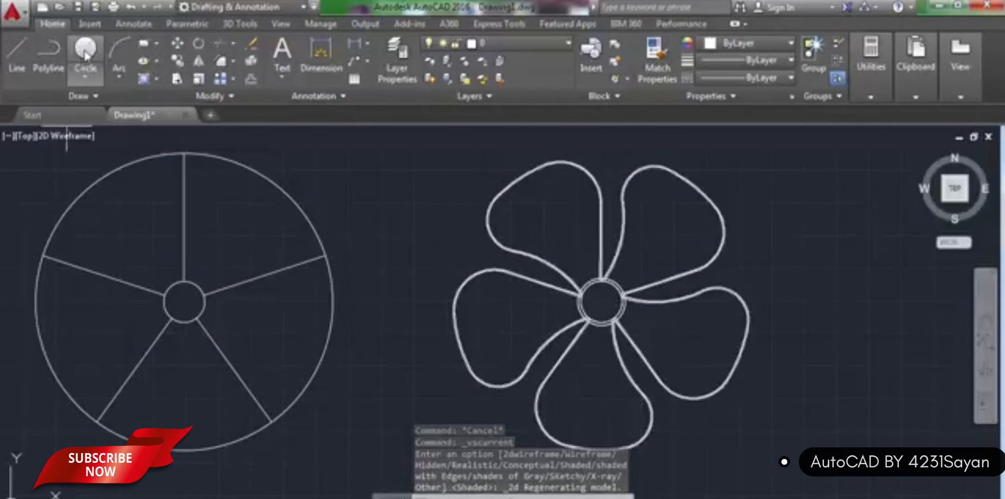
scroll(650, 302, up, 4)
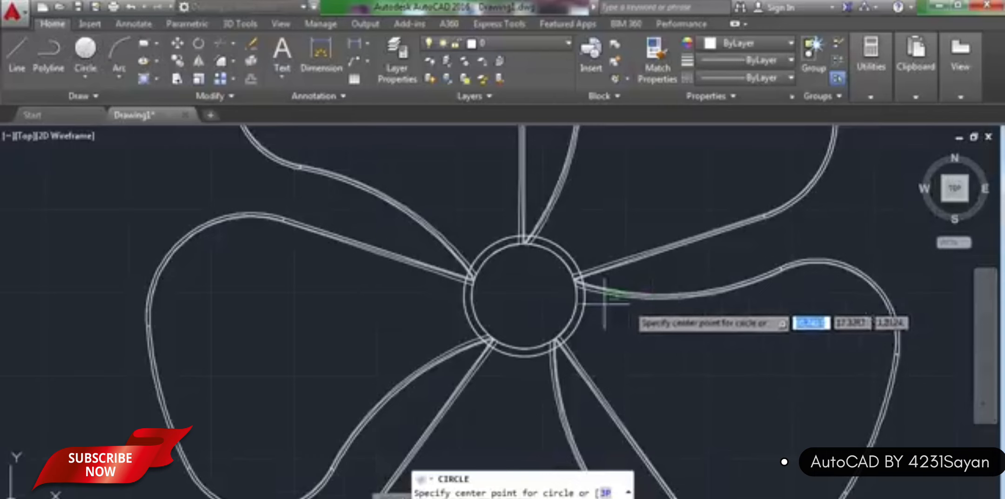
click(524, 296)
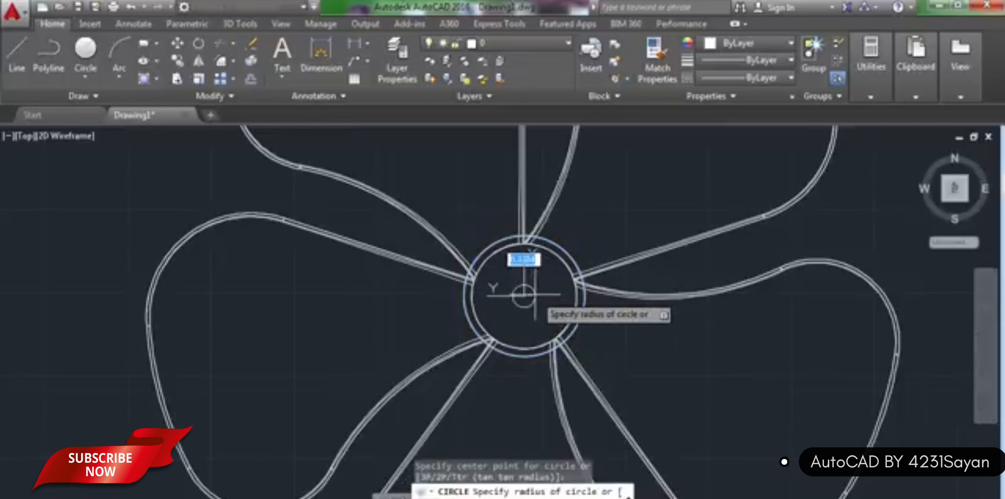
text(.3)
key(Return)
Try to draw a circle from the hub's centre out to the hub's edge, and undo it
key(Return)
click(524, 296)
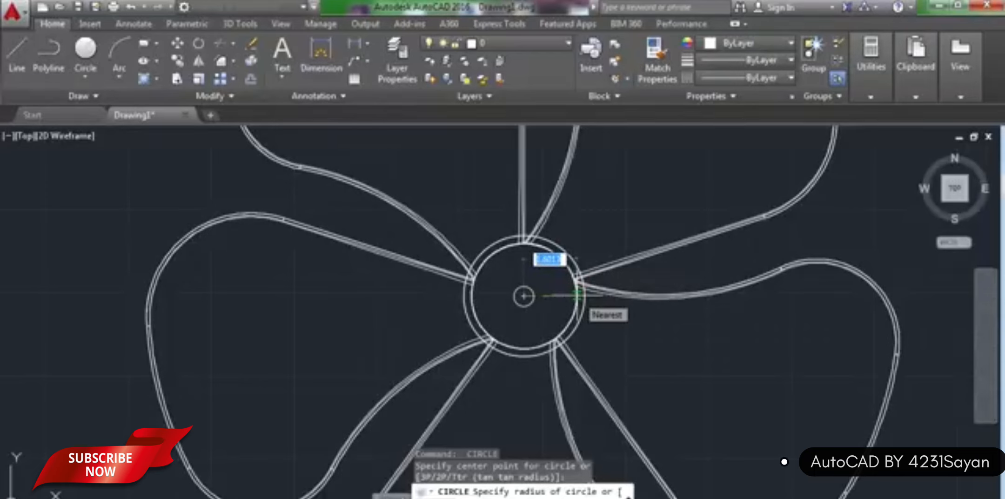
click(577, 294)
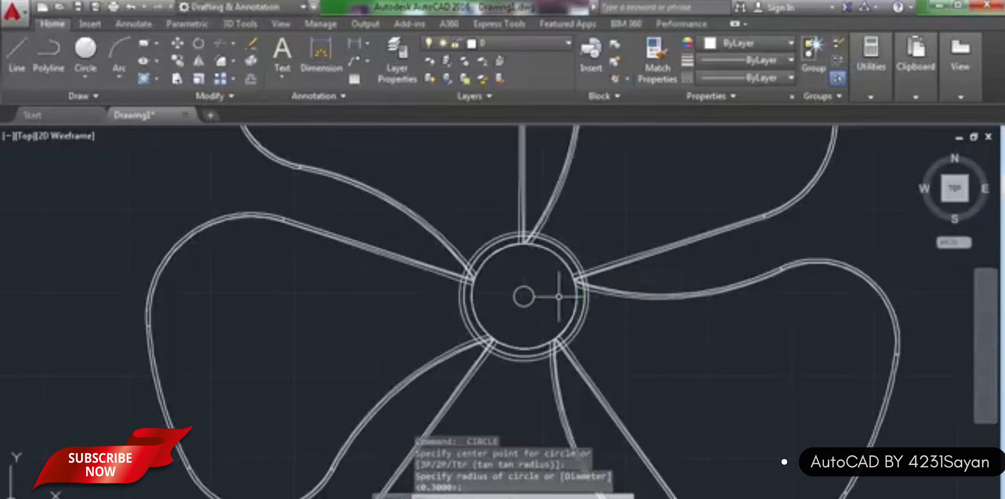
key(ctrl+z)
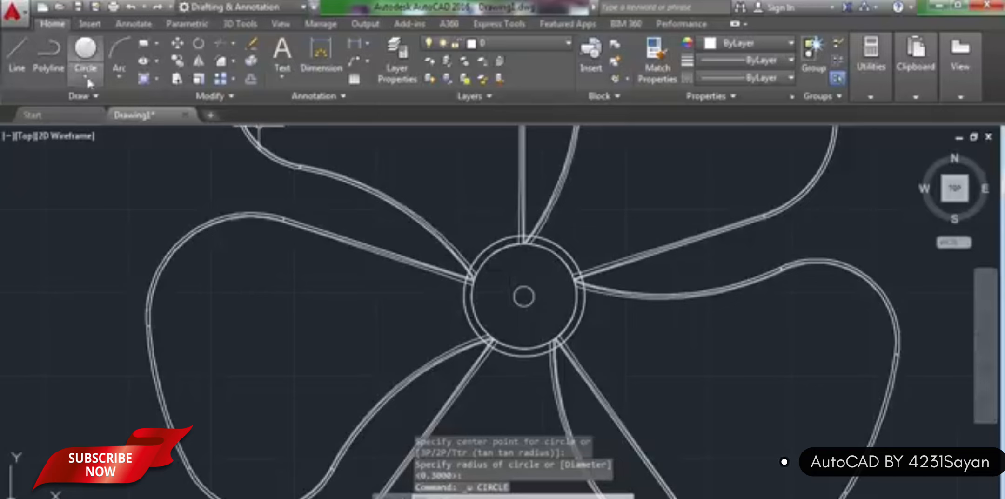
Draw a circle of radius 1.6 centred on the fan hub
click(85, 60)
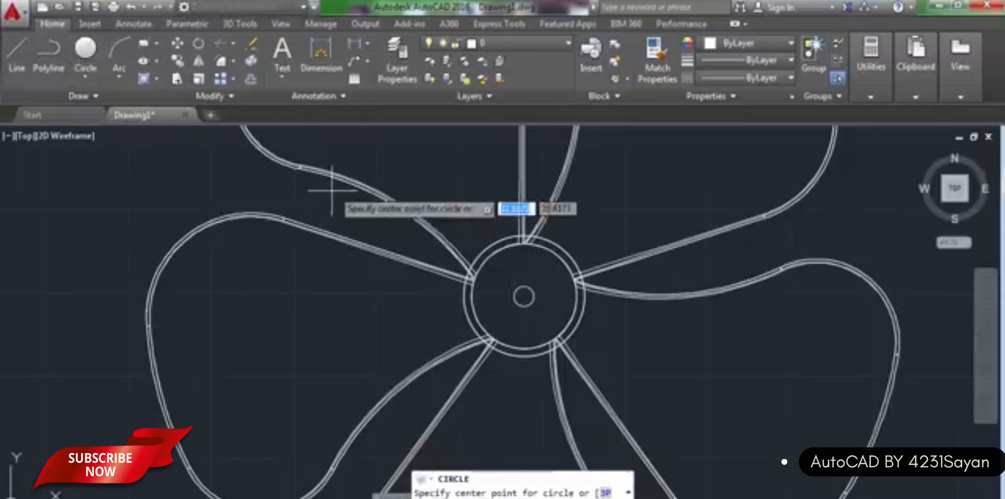
click(523, 296)
scroll(555, 296, up, 6)
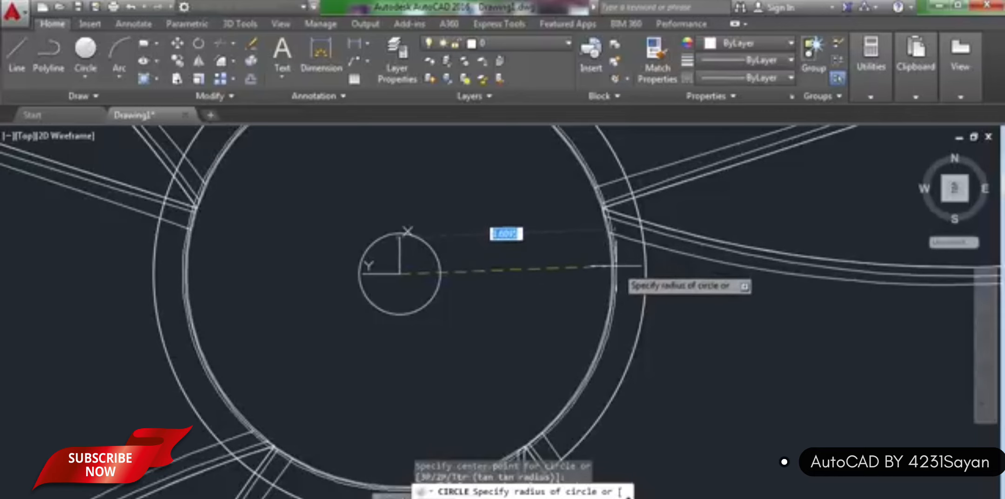
scroll(613, 266, down, 2)
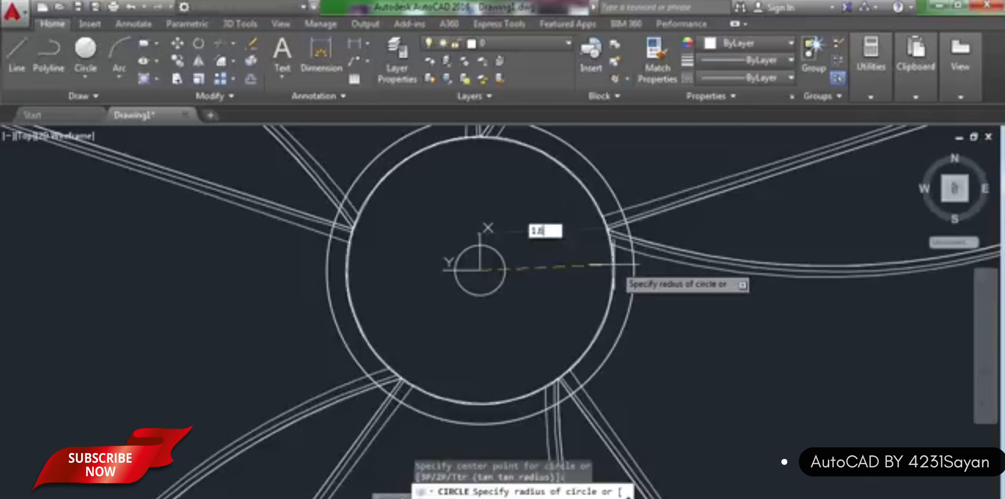
key(Return)
scroll(613, 264, down, 2)
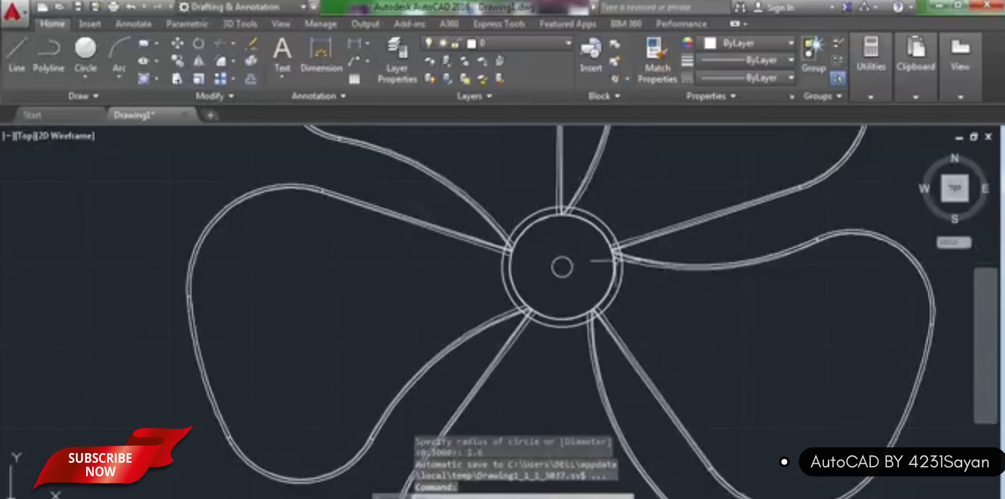
In the SE Isometric view, extrude the small circle at the hub's centre about 12 units downward, through and beyond the hub
click(968, 199)
scroll(599, 341, up, 3)
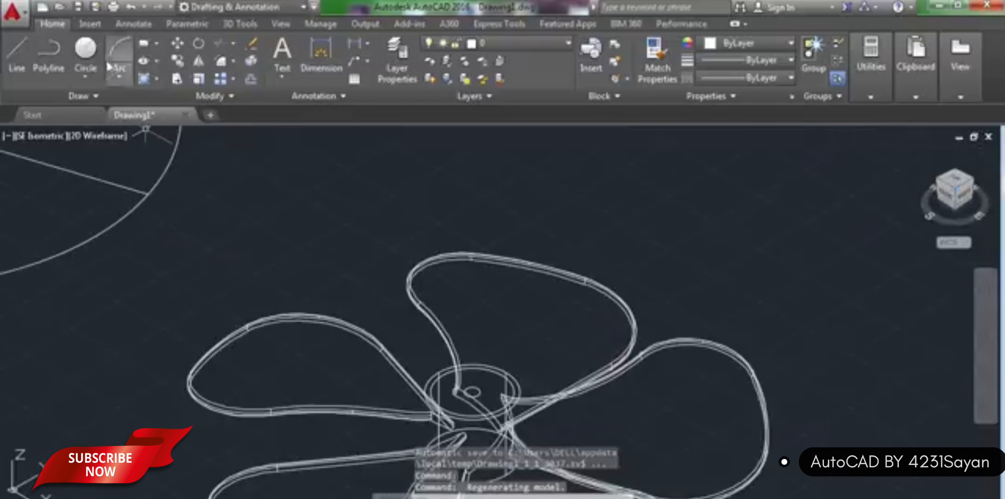
click(240, 24)
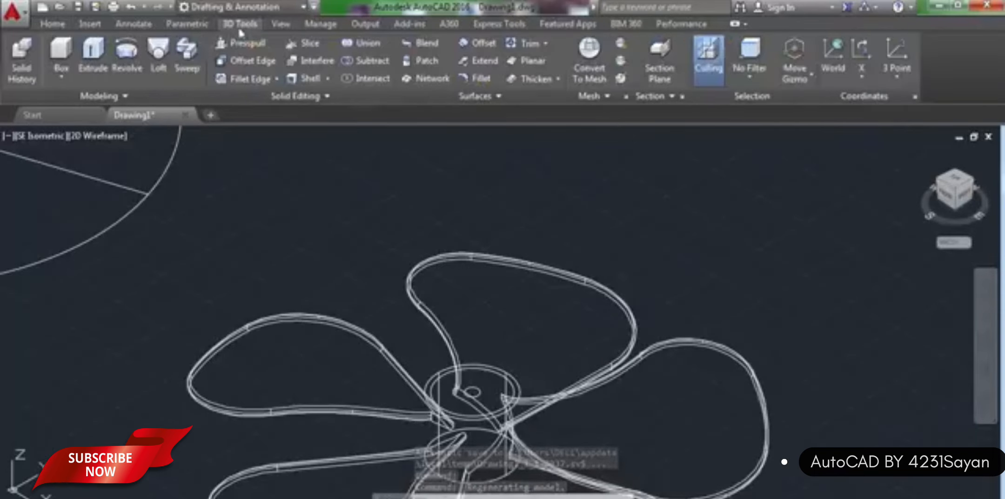
click(111, 74)
scroll(358, 152, down, 4)
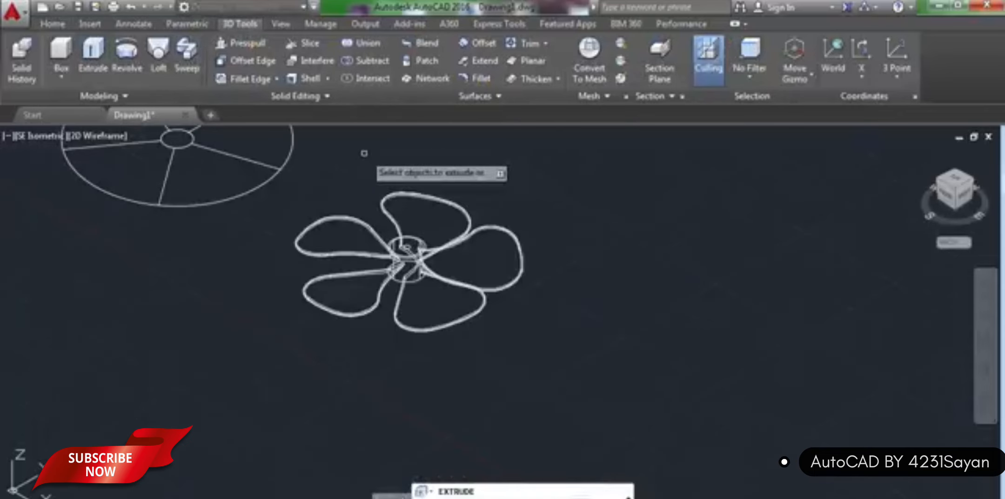
scroll(419, 258, up, 6)
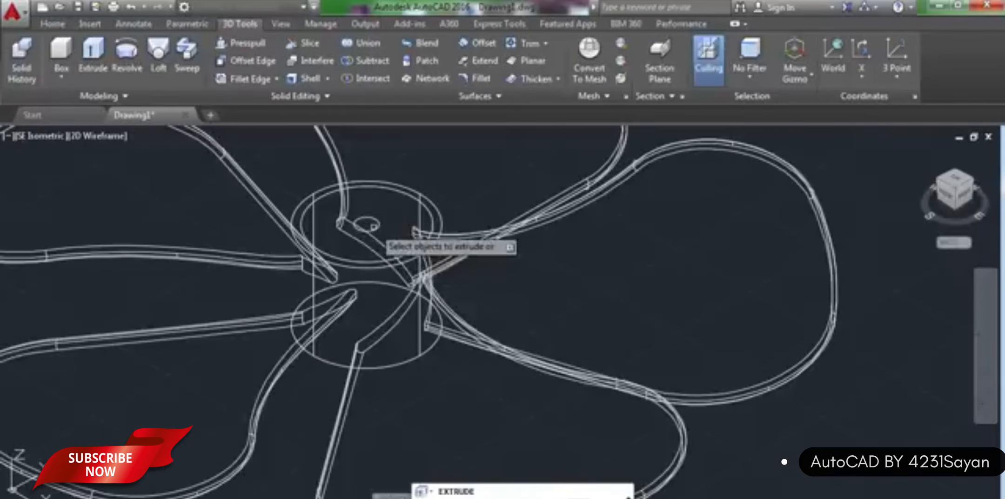
click(379, 228)
key(Return)
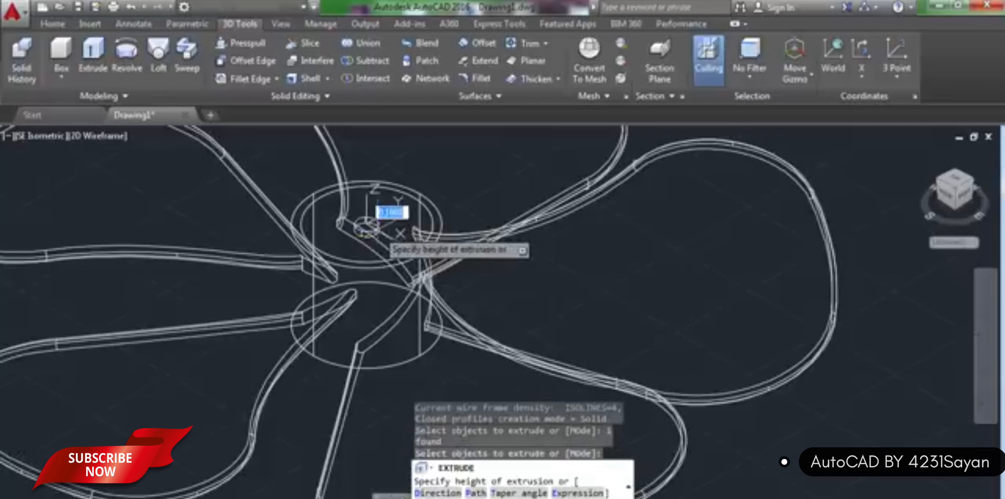
scroll(355, 359, down, 3)
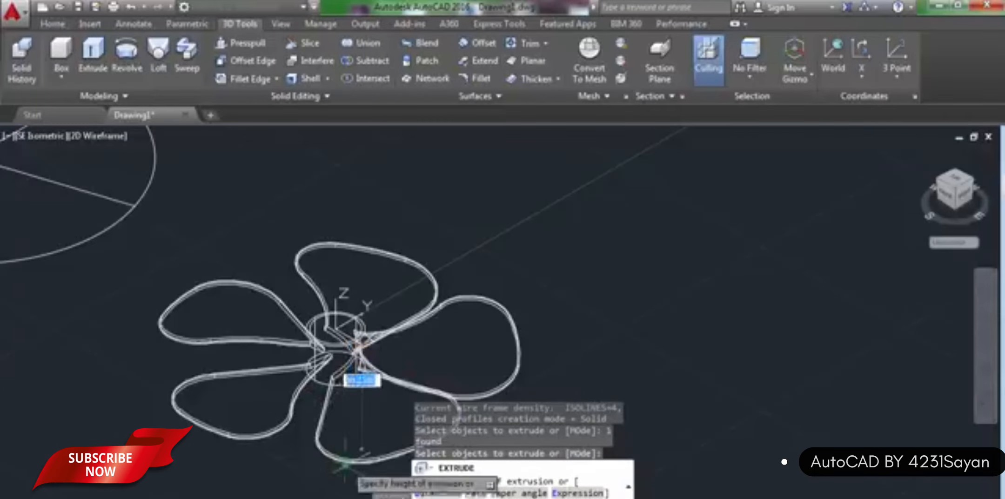
scroll(344, 316, up, 4)
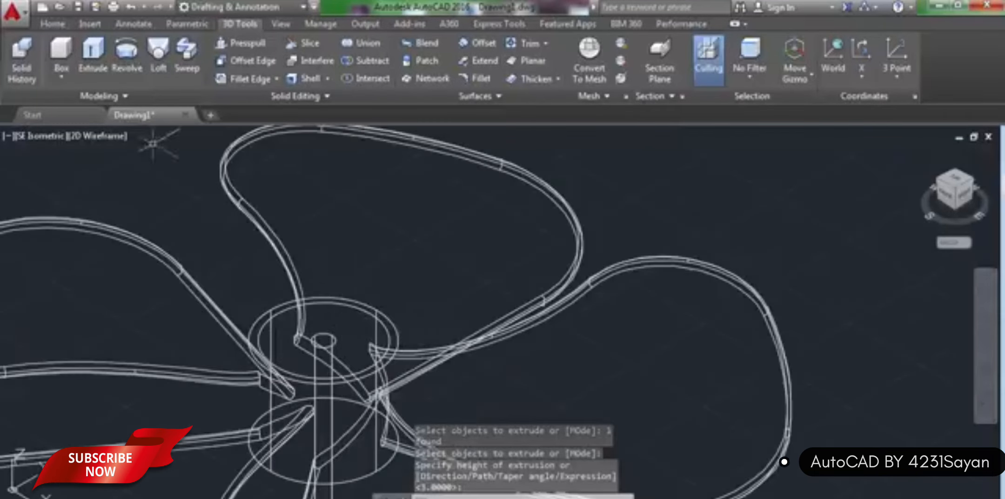
Extrude the radius 1.6 circle on the hub's upper face downward by 1
key(Return)
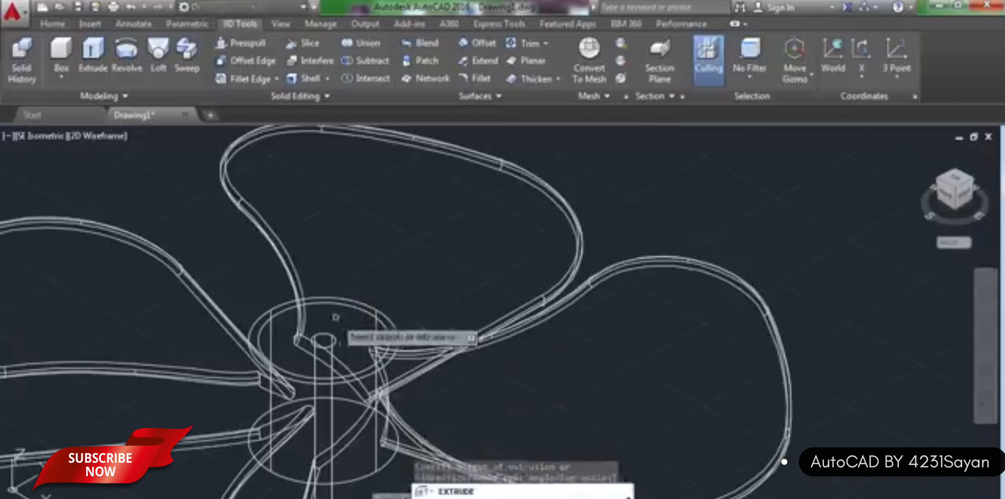
click(330, 303)
key(Return)
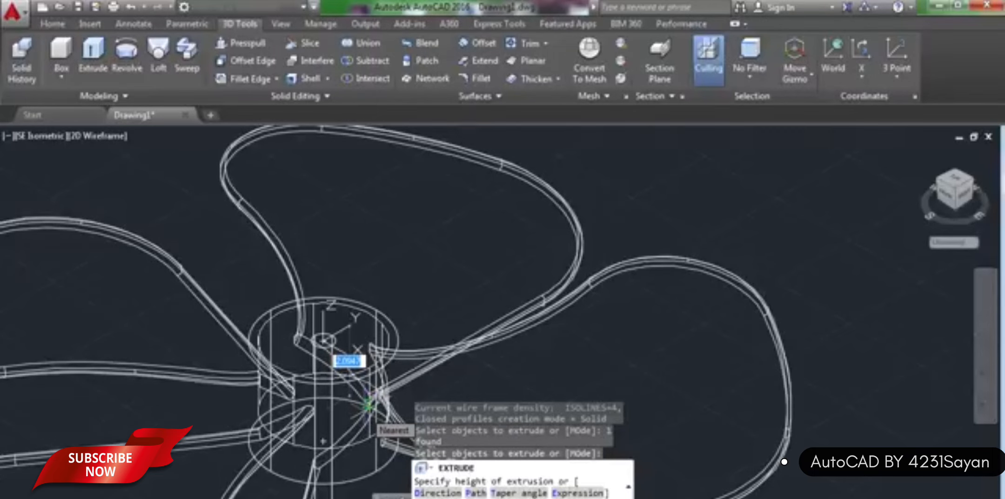
text(1)
key(Return)
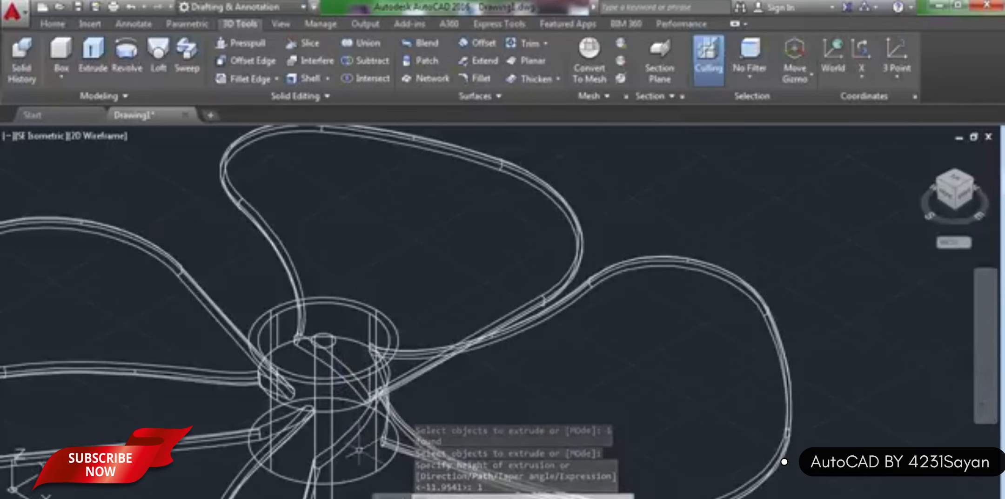
Copy the extruded disc from its lower face's centre to the centre of the hub's underside
text(CO)
key(Return)
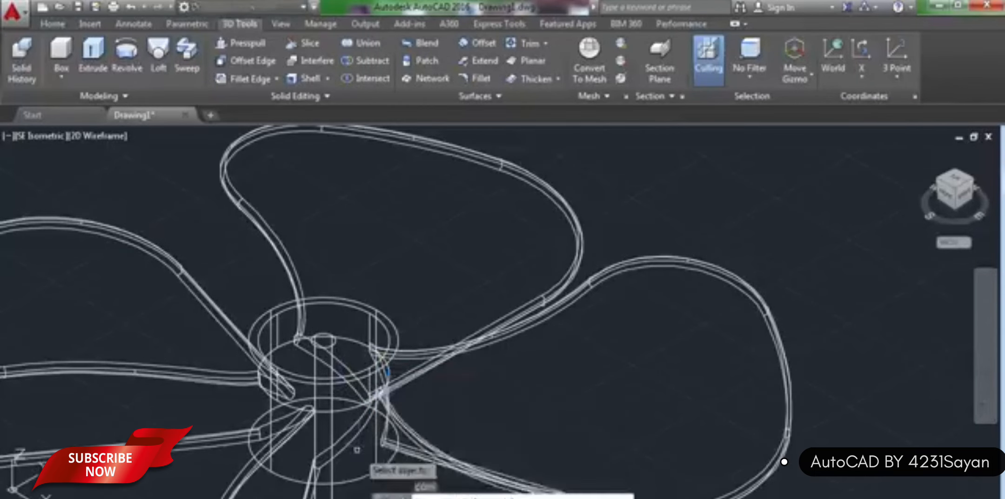
click(283, 408)
key(Return)
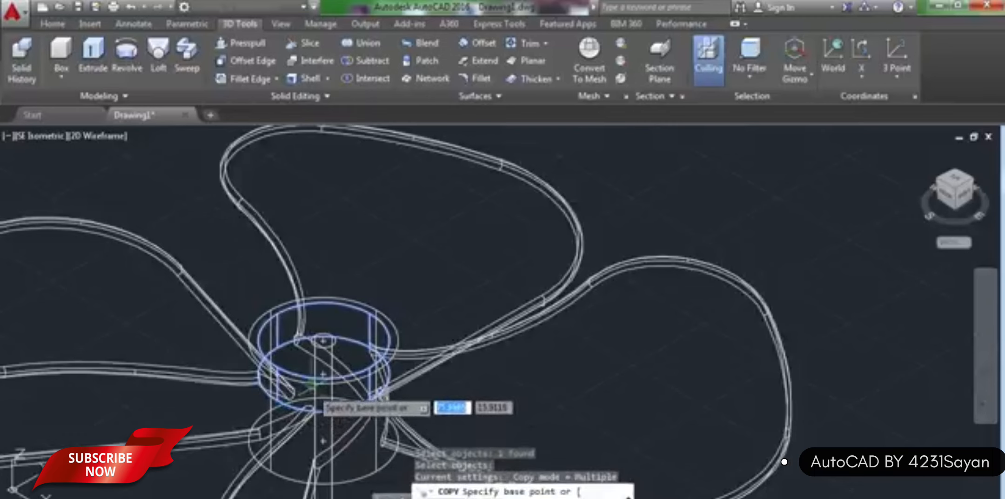
click(323, 374)
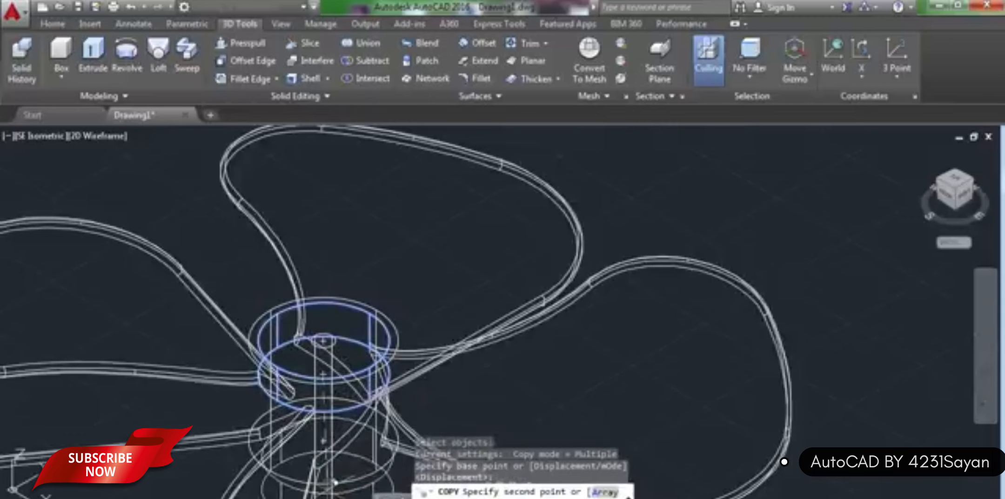
click(322, 440)
key(Return)
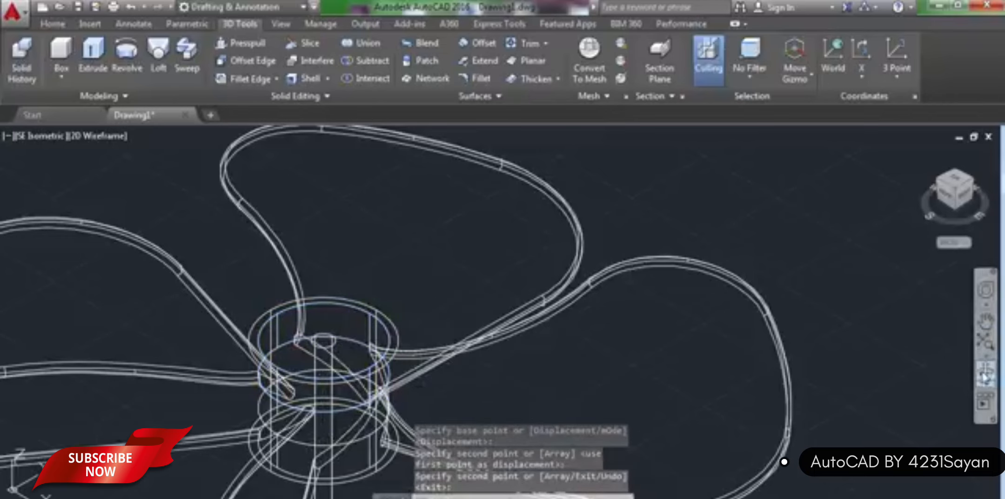
Display the fan in the Shaded visual style
scroll(136, 193, down, 2)
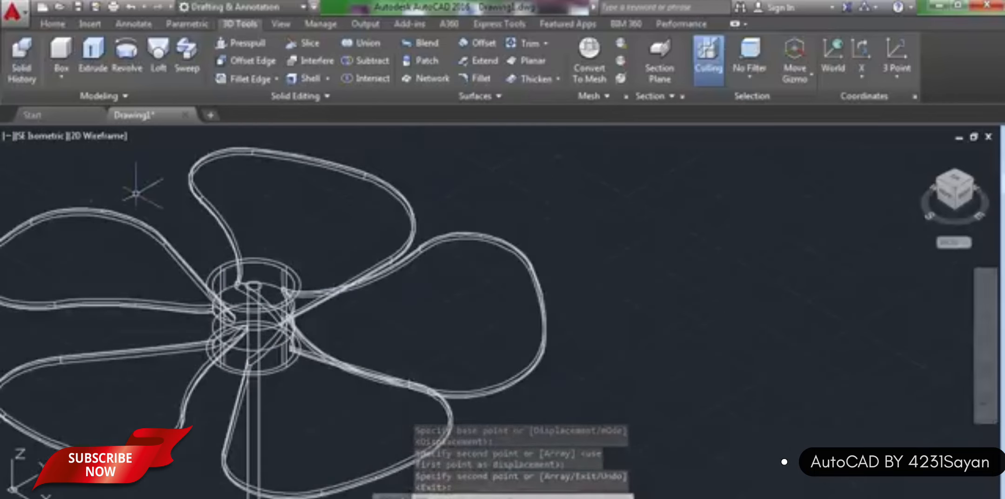
click(93, 140)
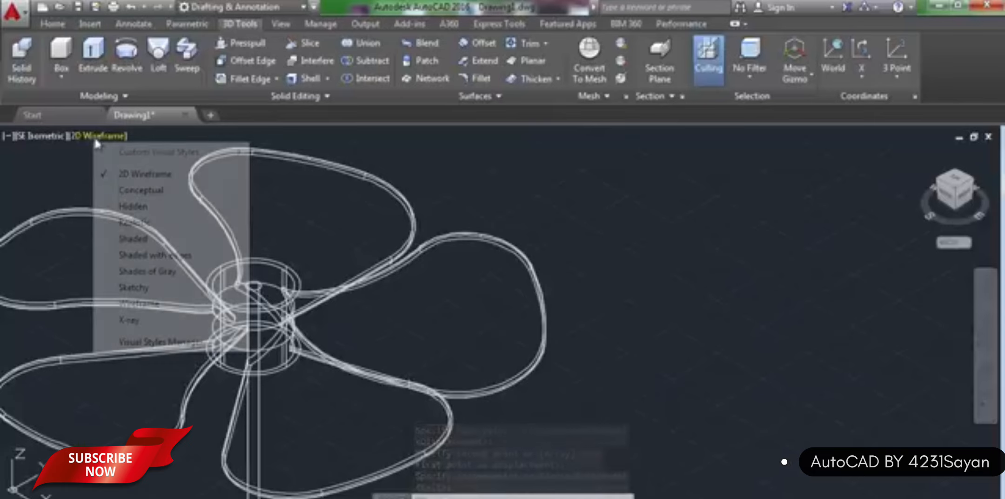
click(137, 235)
scroll(209, 300, up, 2)
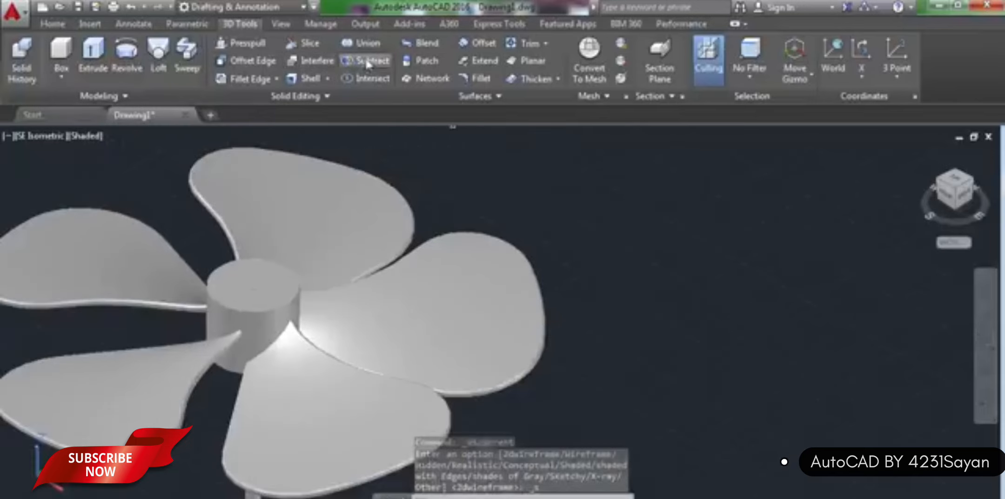
Subtract the upper disc from the hub cylinder to recess the hub's upper face
click(367, 61)
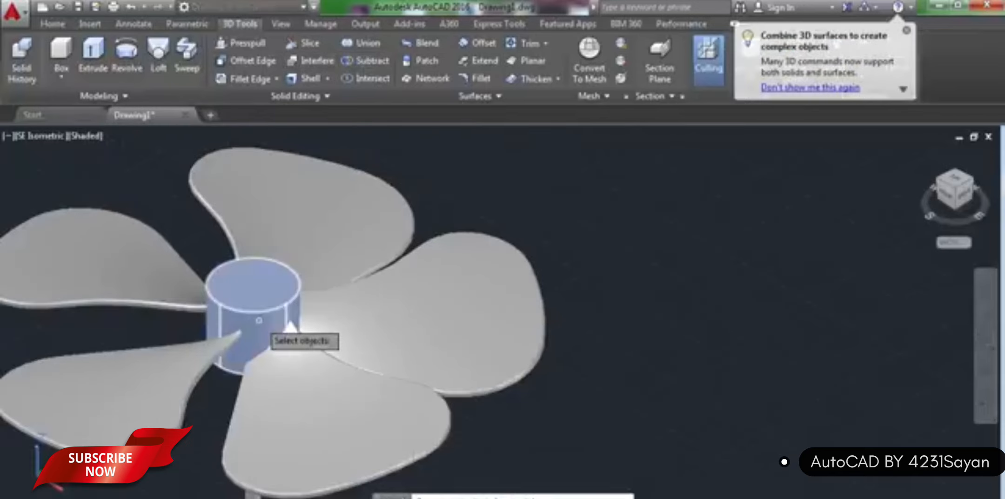
click(259, 320)
key(Return)
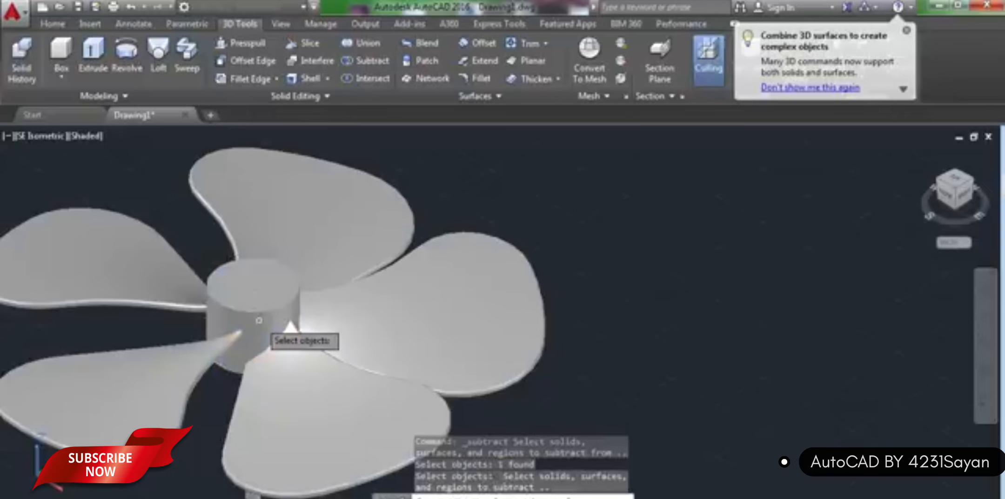
click(271, 298)
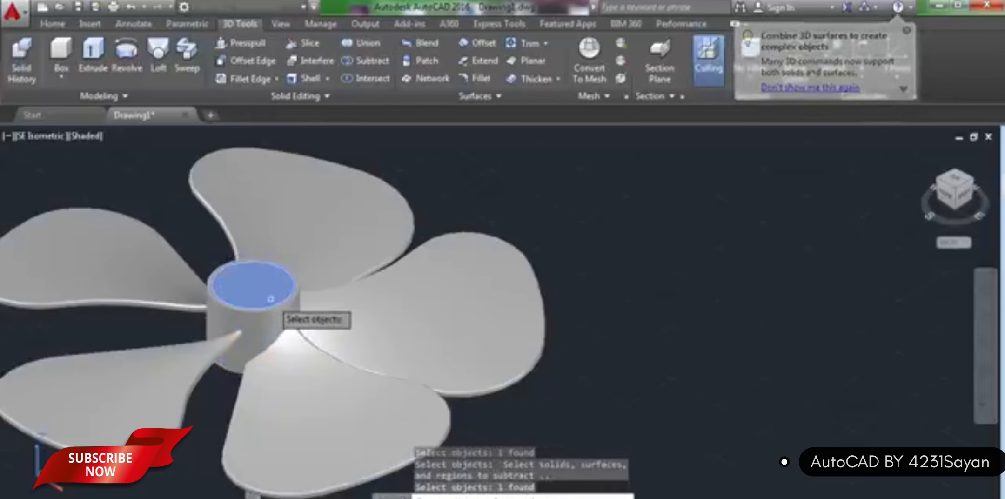
key(Return)
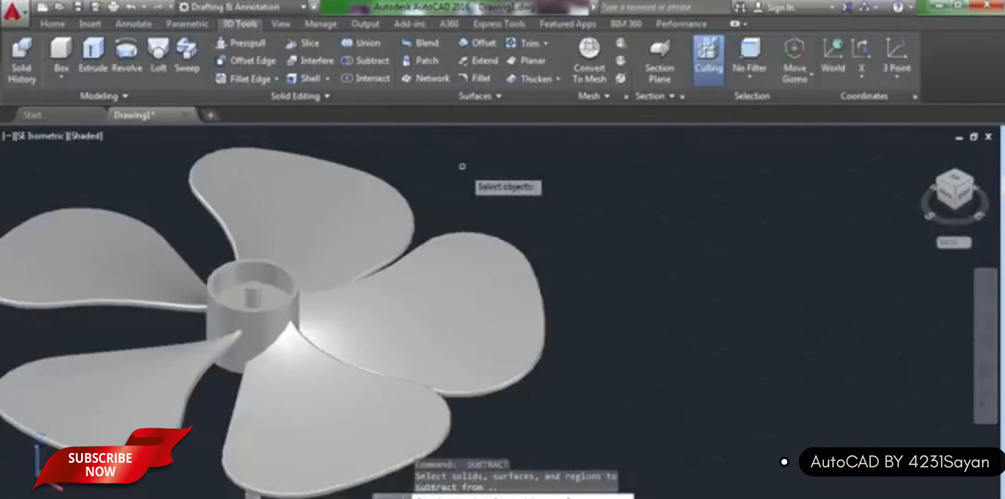
Subtract the thin central cylinder from the hub to cut a shaft hole
click(276, 312)
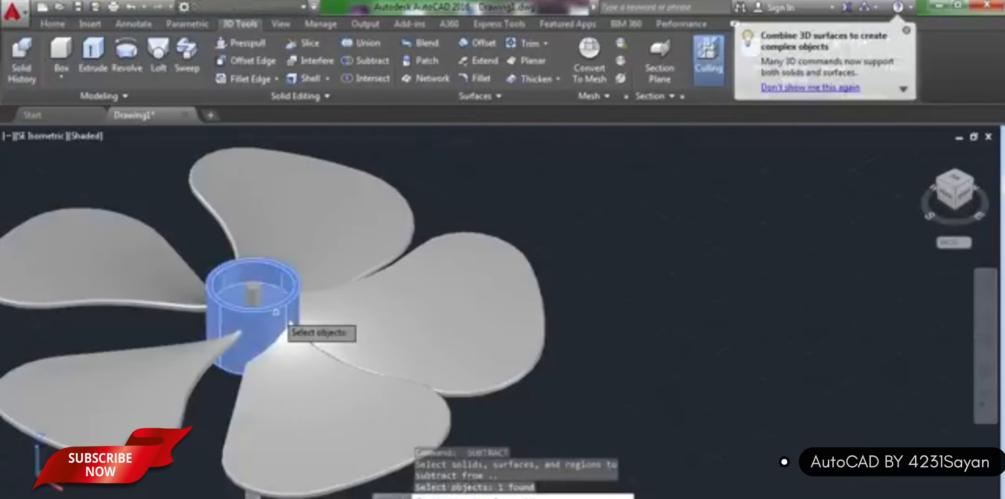
key(Return)
click(253, 292)
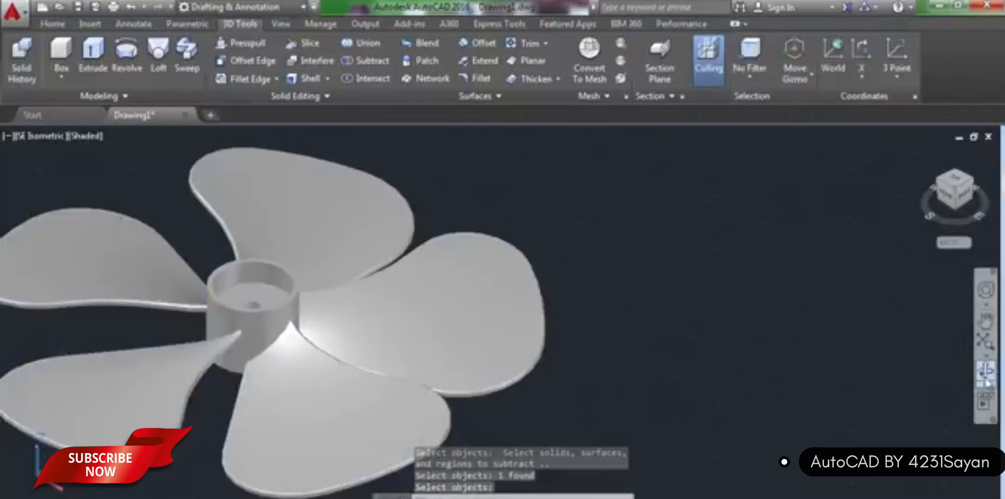
From below the fan, subtract the lower disc from the hub to recess its underside
shift+middle_drag(689, 412, 591, 260)
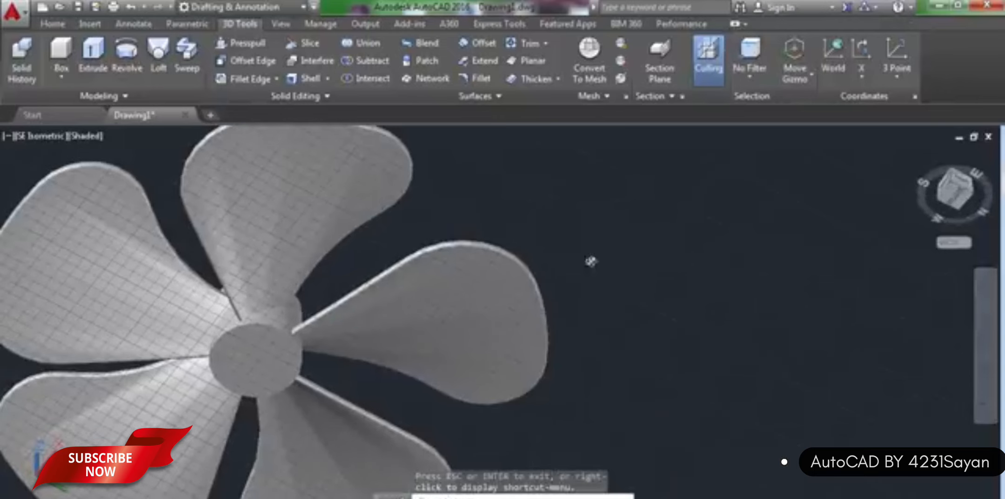
right_click(464, 158)
click(494, 171)
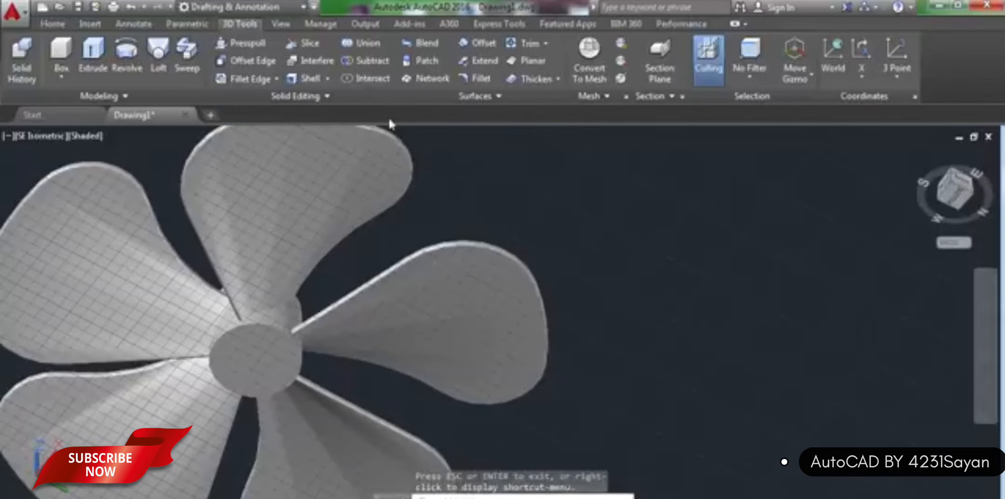
right_click(462, 157)
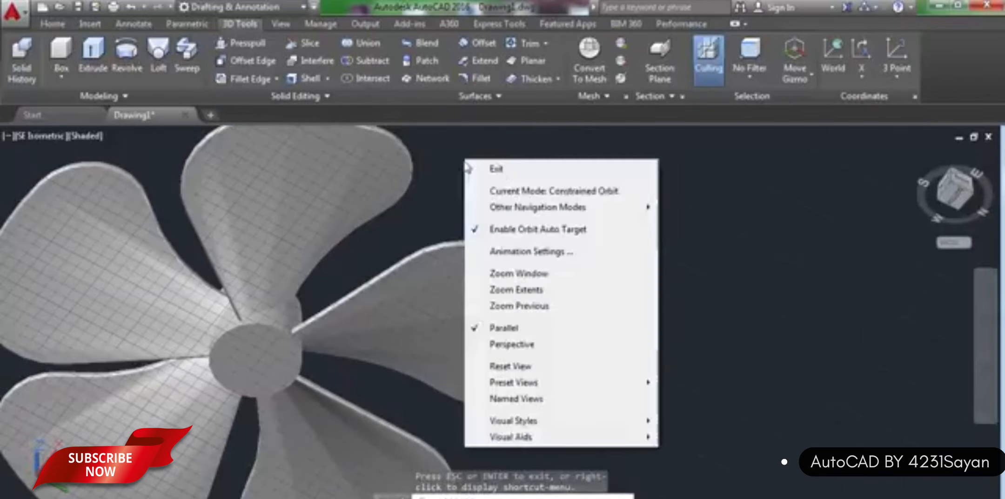
click(495, 170)
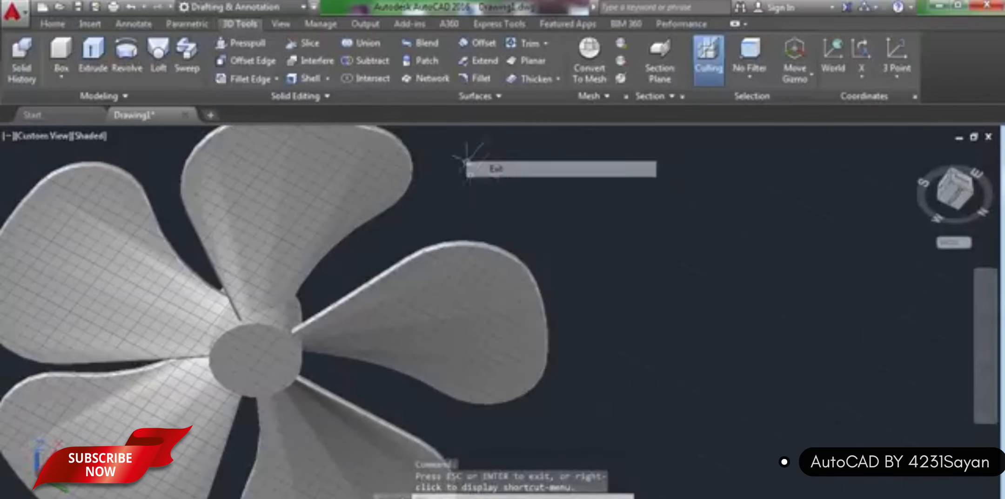
click(373, 62)
click(276, 329)
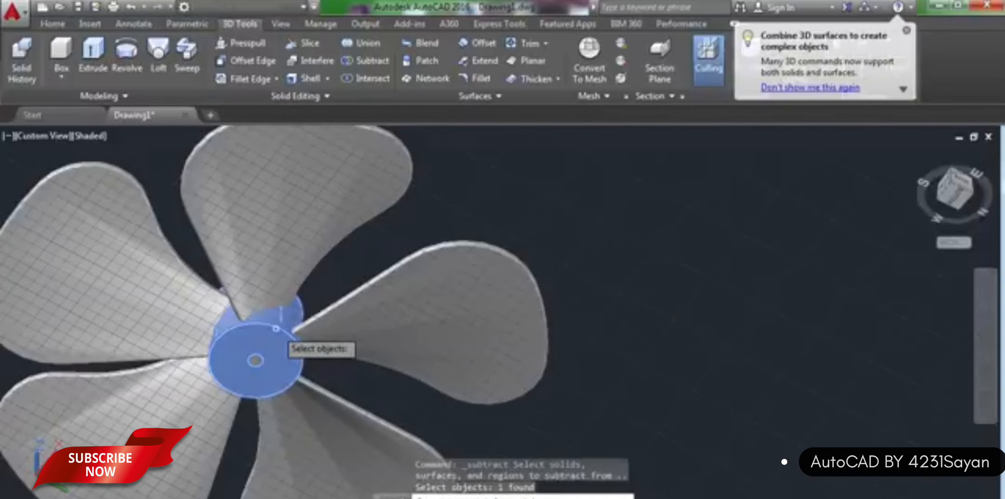
key(Return)
click(277, 339)
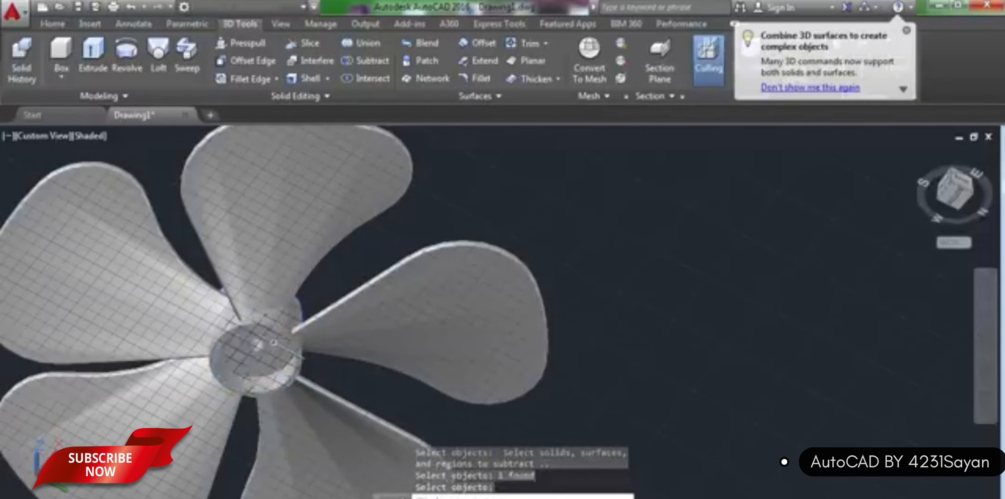
key(Return)
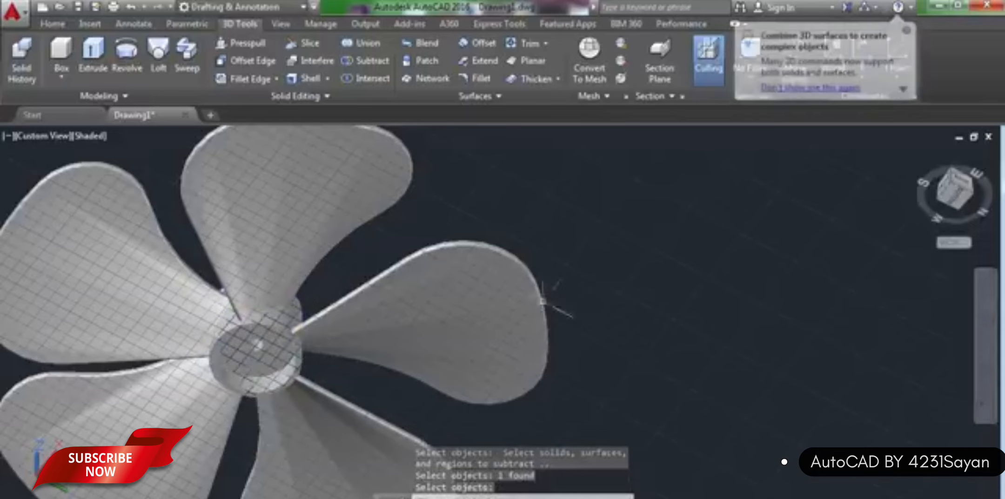
key(Return)
Examine the finished shaded fan from above, with all five blades and the hollowed hub in view
click(985, 373)
mouse_move(650, 278)
mouse_down()
mouse_move(516, 348)
mouse_move(542, 395)
mouse_move(610, 429)
mouse_move(538, 413)
mouse_move(541, 395)
mouse_move(610, 430)
mouse_move(476, 348)
mouse_move(566, 404)
mouse_move(662, 440)
mouse_move(668, 382)
mouse_move(624, 342)
mouse_move(395, 379)
mouse_move(679, 366)
mouse_move(712, 384)
mouse_move(720, 265)
mouse_move(545, 269)
mouse_move(731, 292)
mouse_move(764, 321)
mouse_move(714, 258)
mouse_move(718, 293)
mouse_move(547, 430)
mouse_move(586, 427)
mouse_up()
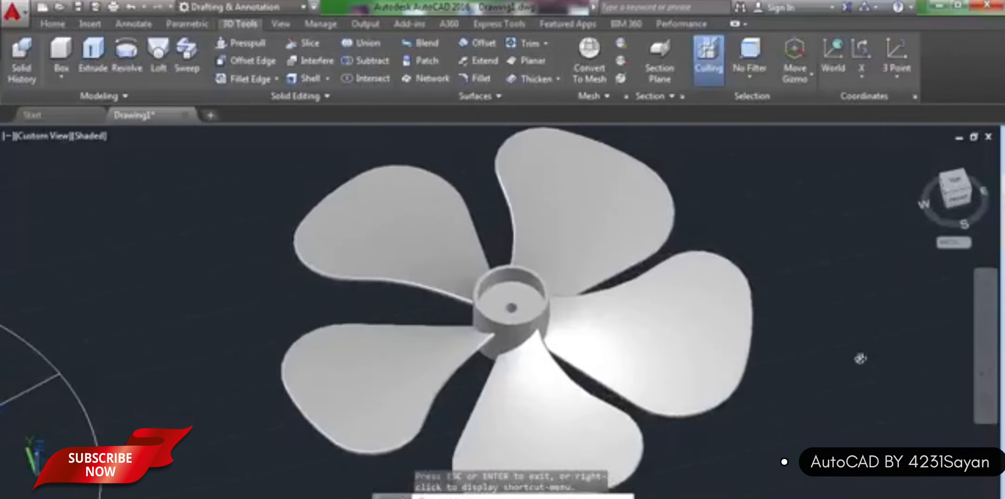
click(986, 321)
mouse_move(805, 418)
mouse_down()
mouse_move(814, 395)
mouse_move(807, 403)
mouse_up()
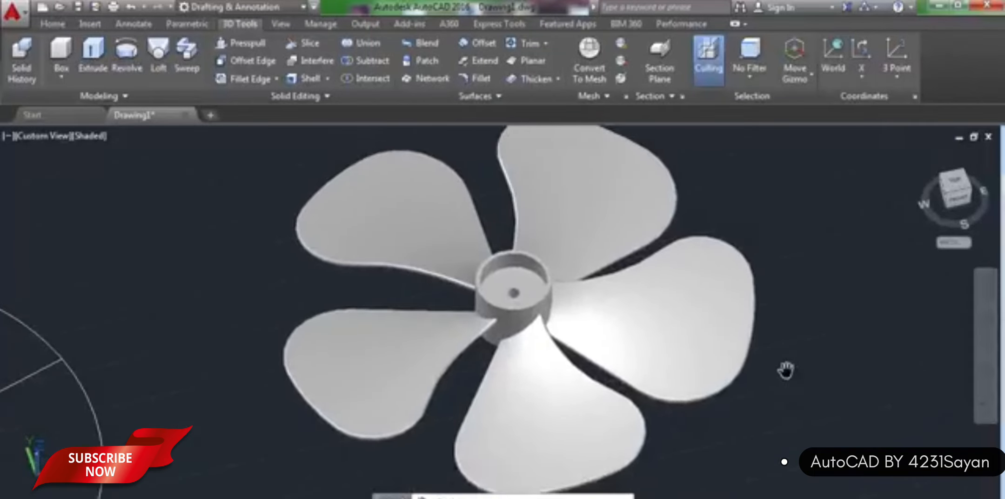
scroll(785, 371, down, 1)
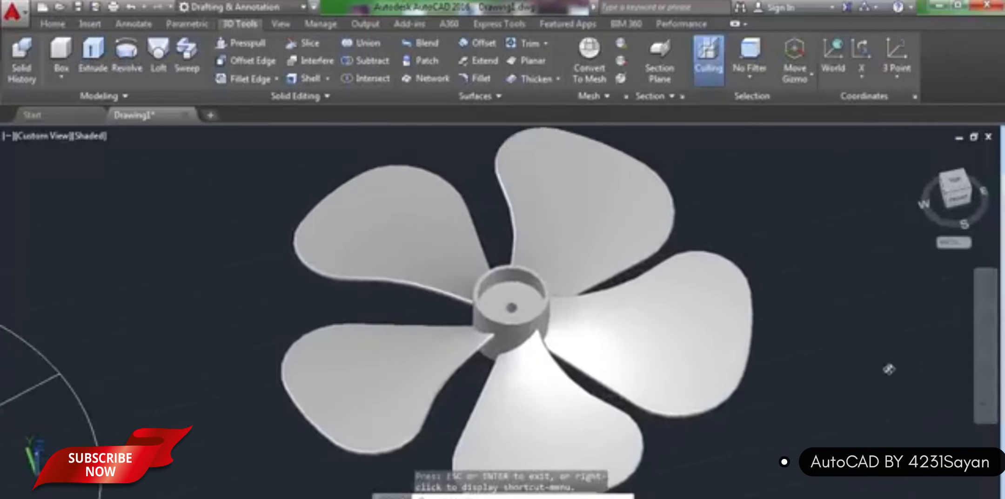
click(985, 322)
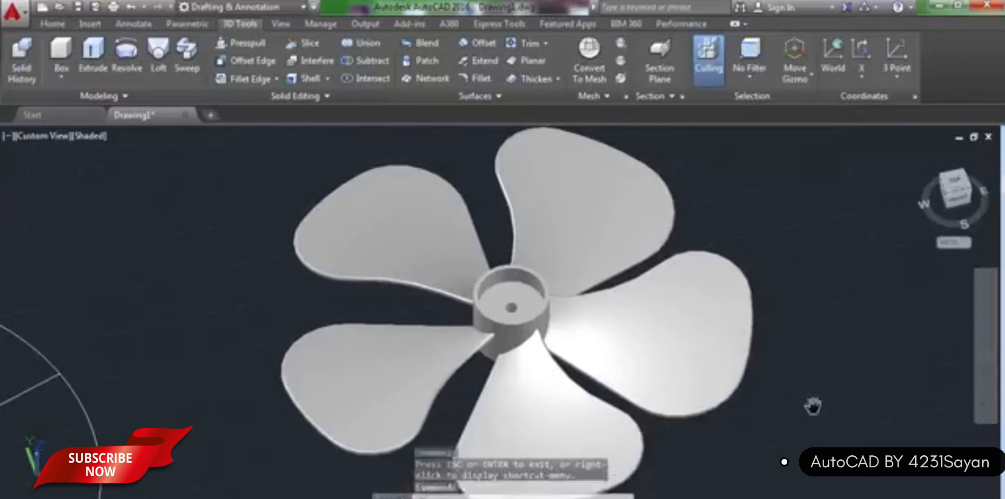
drag(805, 419, 807, 404)
scroll(785, 370, down, 1)
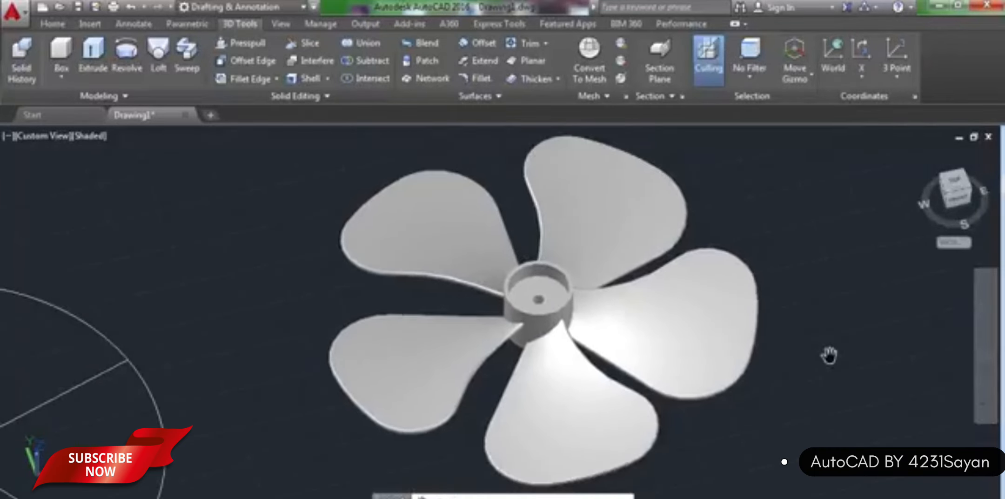
scroll(829, 355, up, 1)
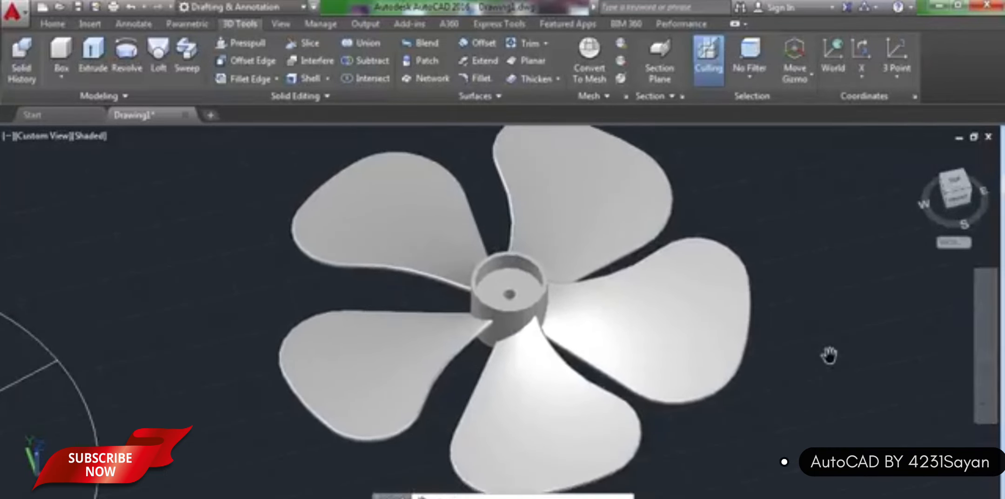